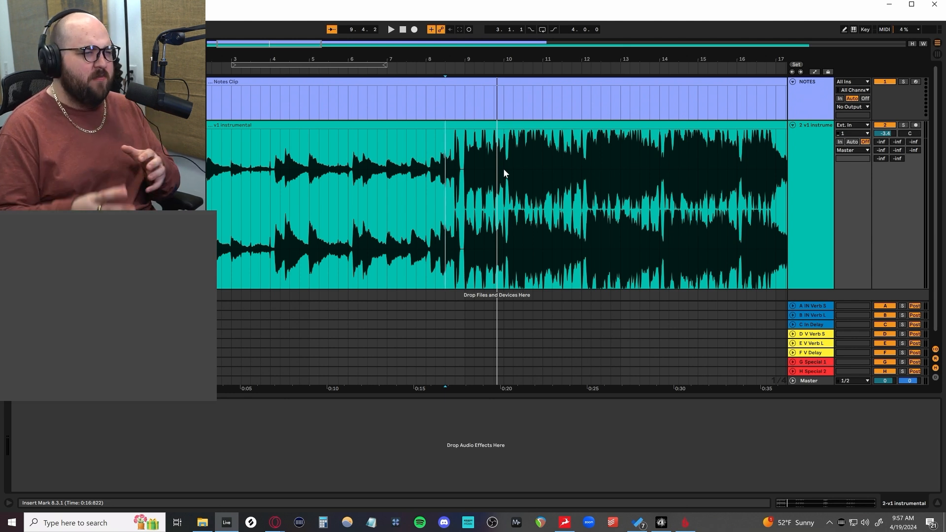
# Quantize the starts and ends of all the keys clip's notes to 1/16 at 100%
pyautogui.scroll(-4, 468, 169)
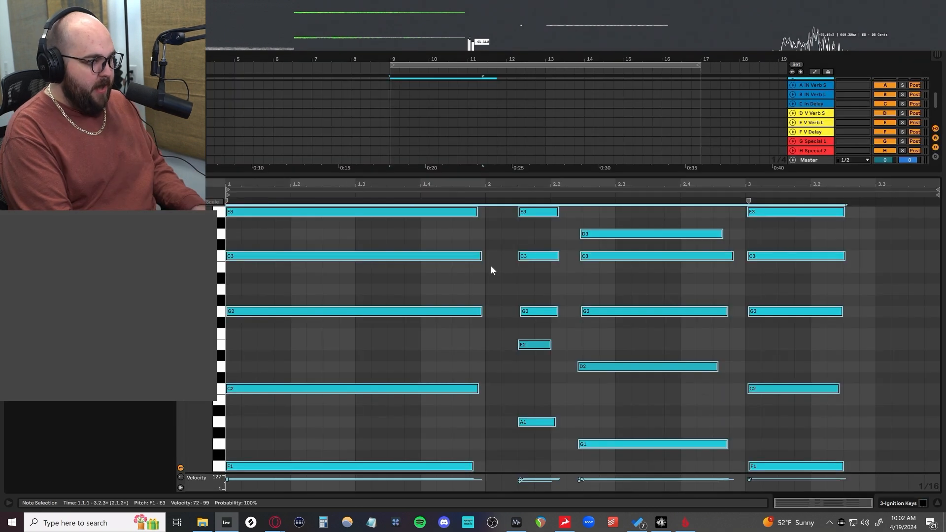
pyautogui.hotkey('ctrl', 'shift', 'u')
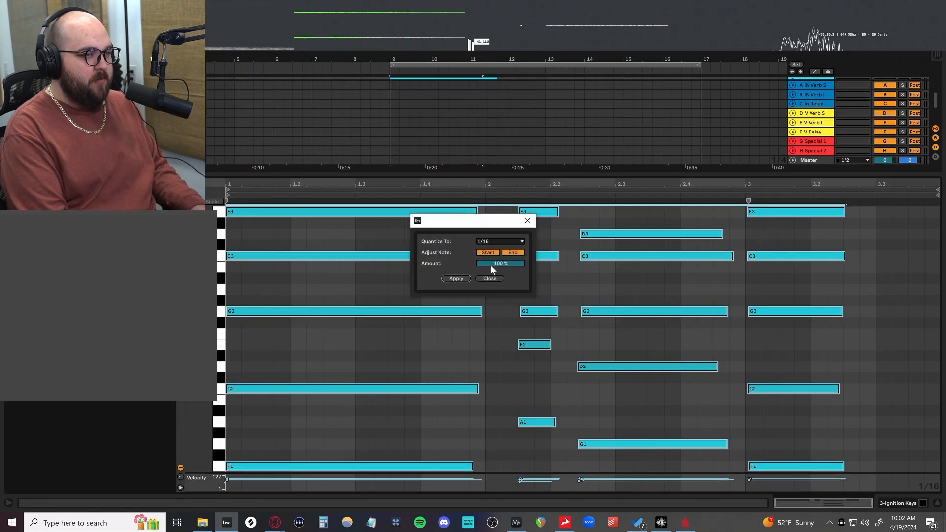
pyautogui.press('Return')
pyautogui.click(489, 265)
# Select the third chord's notes in the keys clip and lengthen them to end at bar 3
pyautogui.scroll(-2, 641, 394)
pyautogui.moveTo(647, 425); pyautogui.dragTo(637, 306)
pyautogui.scroll(3, 638, 306)
pyautogui.moveTo(628, 239); pyautogui.dragTo(656, 356)
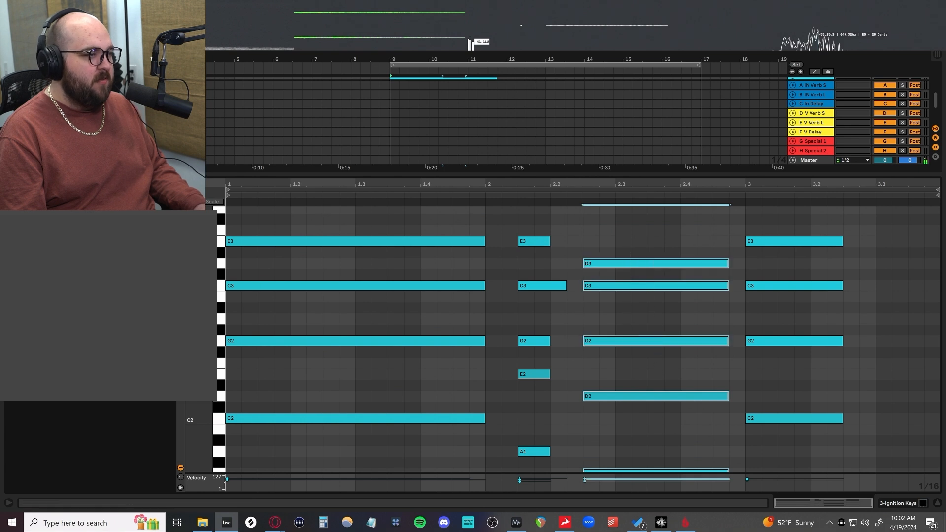
pyautogui.moveTo(728, 286); pyautogui.dragTo(745, 285)
pyautogui.click(805, 234)
# Delete the repeated chord that starts at bar 3, including its low F1 note
pyautogui.scroll(-2, 827, 297)
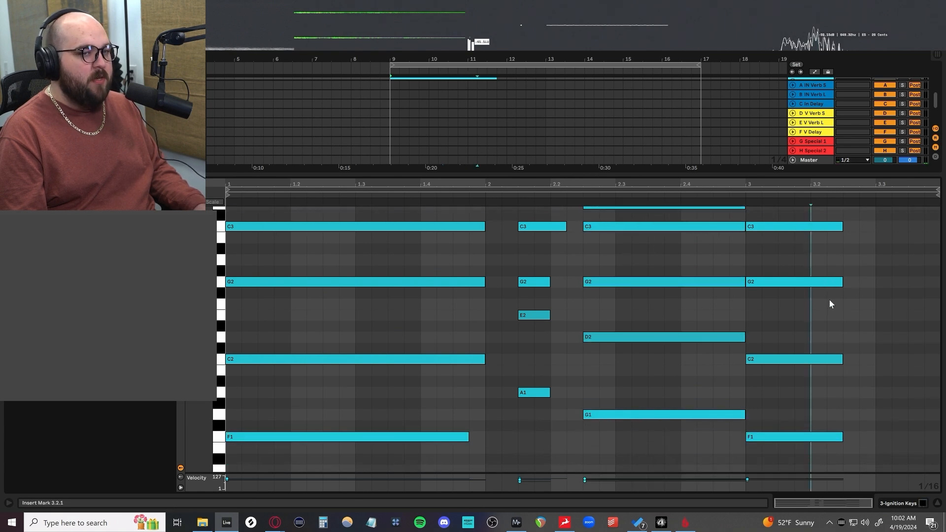
pyautogui.keyDown('shift'); pyautogui.click(858, 447); pyautogui.keyUp('shift')
pyautogui.keyDown('shift'); pyautogui.click(816, 437); pyautogui.keyUp('shift')
pyautogui.scroll(2, 815, 437)
pyautogui.scroll(-2, 816, 437)
pyautogui.moveTo(816, 453); pyautogui.dragTo(789, 231)
pyautogui.press('Delete')
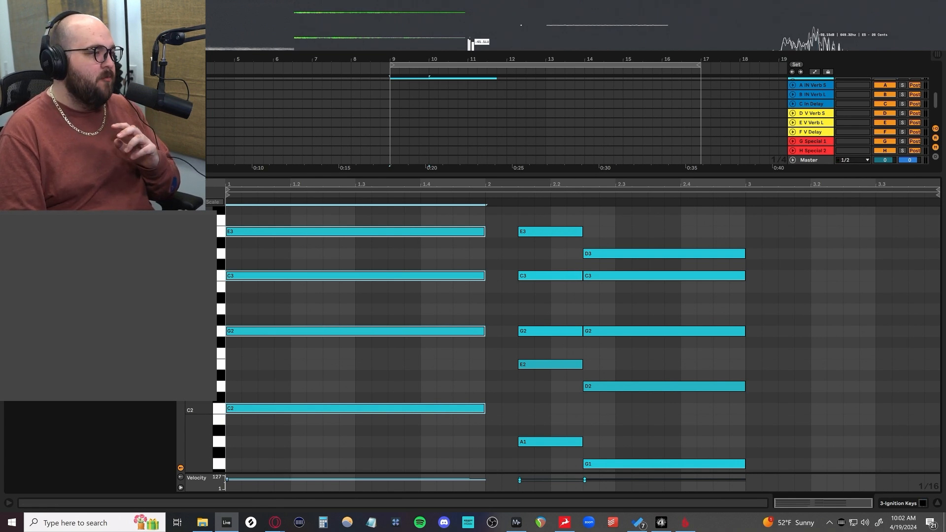
# Lengthen the first chord's notes by two sixteenths to meet the second chord, and select the last chord's notes
pyautogui.hotkey('shift', 'Right')
pyautogui.hotkey('shift', 'Right')
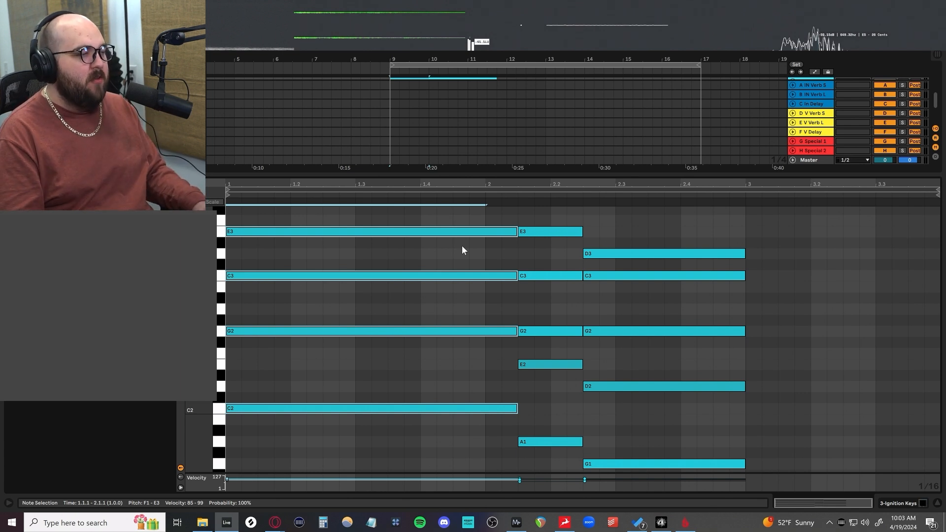
pyautogui.click(730, 237)
pyautogui.scroll(-2, 753, 291)
pyautogui.moveTo(735, 435); pyautogui.dragTo(650, 209)
pyautogui.hotkey('shift', 'Tab')
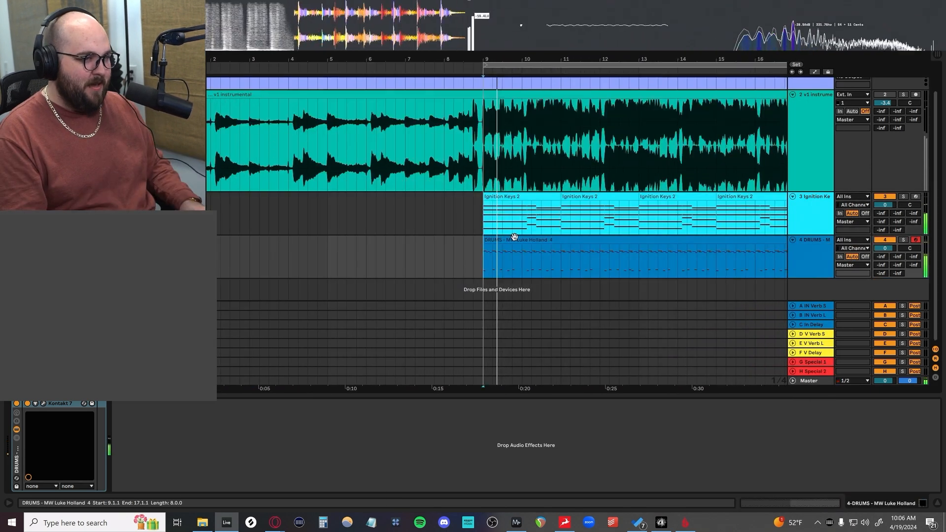
# Open the drums clip on track 4 and quantize all of its notes
pyautogui.doubleClick(514, 237)
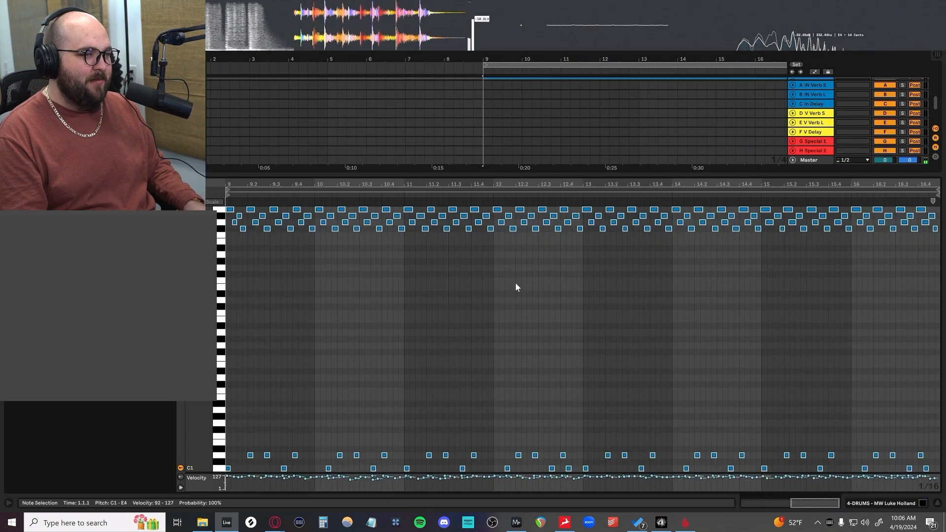
pyautogui.click(516, 288)
pyautogui.hotkey('ctrl', 'a')
pyautogui.hotkey('ctrl', 'shift', 'u')
pyautogui.press('Return')
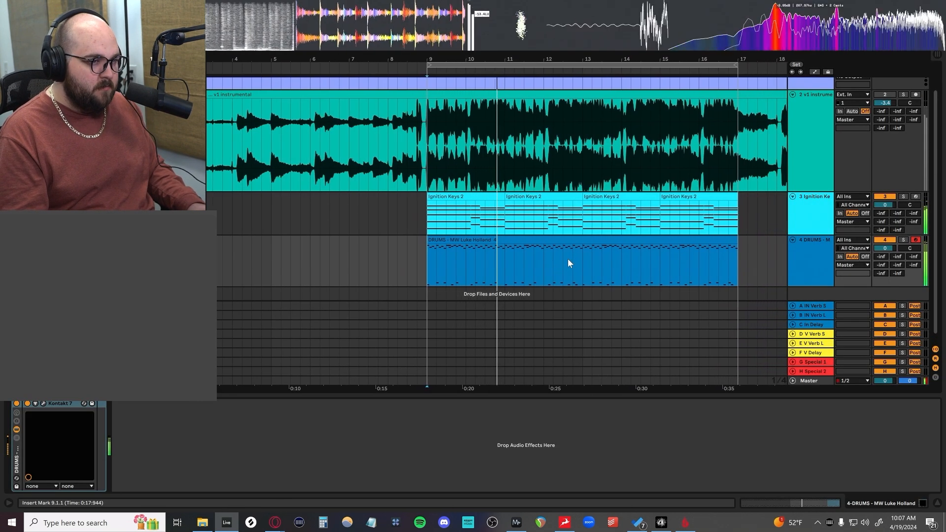
pyautogui.scroll(-1, 519, 267)
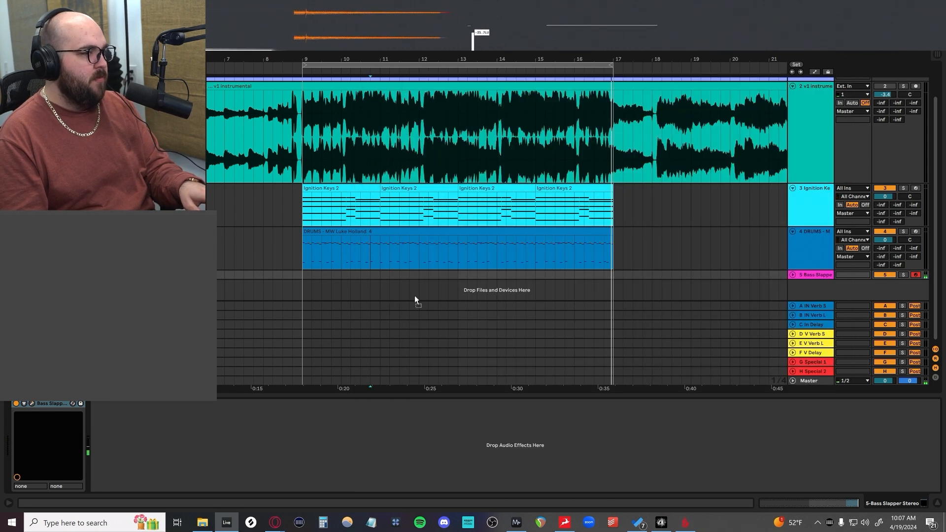
# Audition the bass clip's run into bar 4 and select its A#0 note
pyautogui.moveTo(415, 298); pyautogui.dragTo(385, 273)
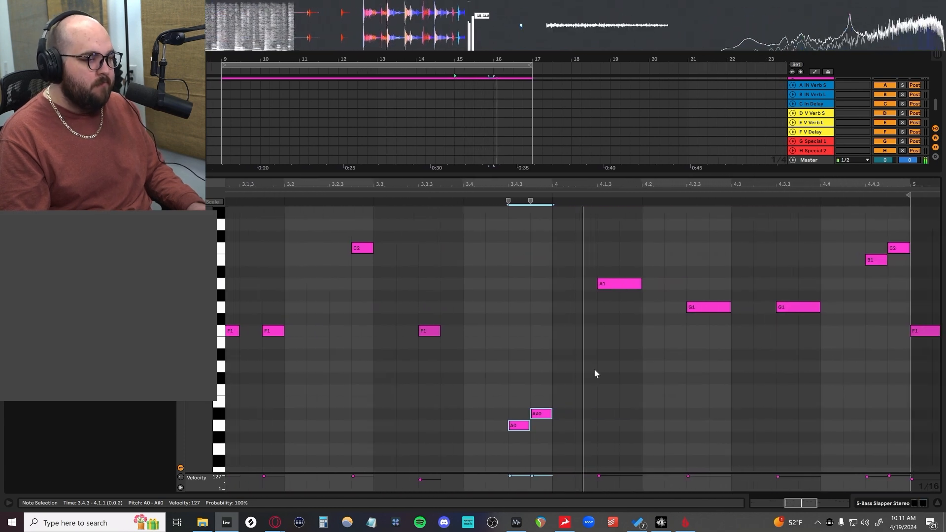
pyautogui.click(483, 391)
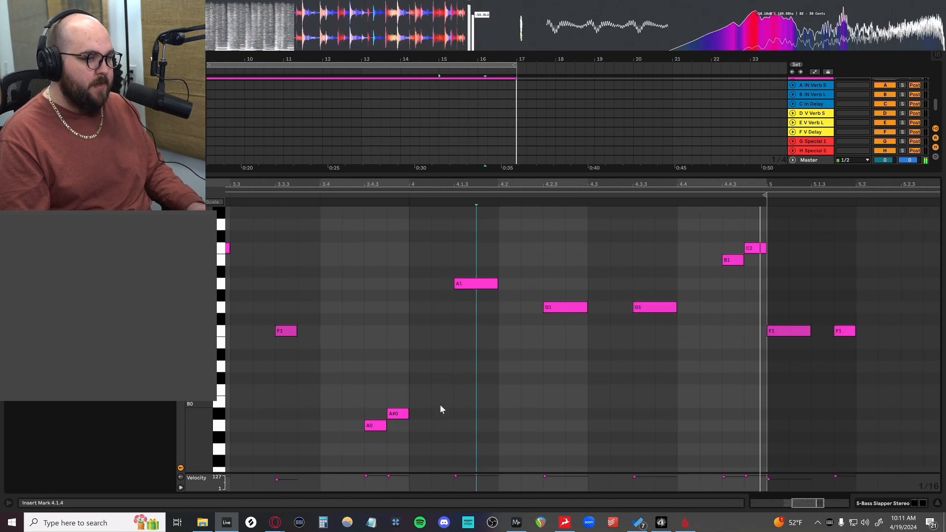
pyautogui.hscroll(-5, 440, 405)
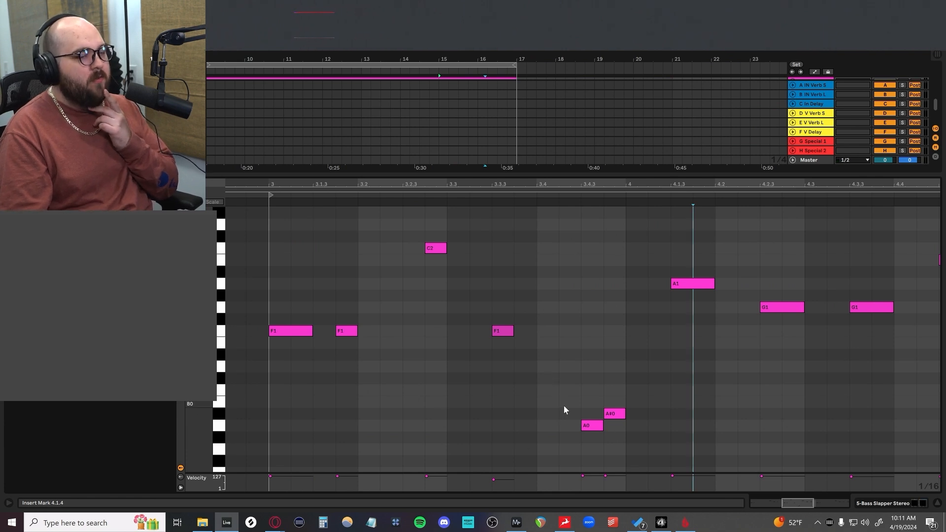
pyautogui.click(617, 415)
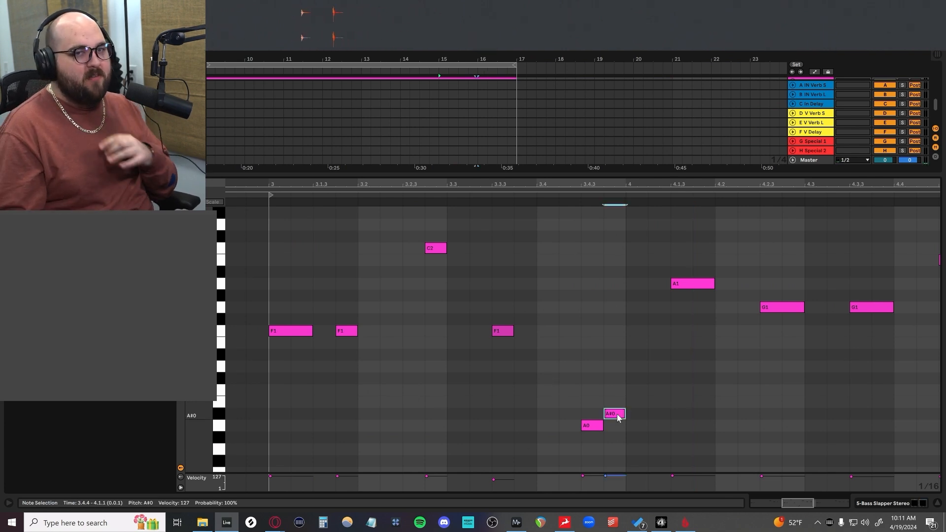
pyautogui.press('space')
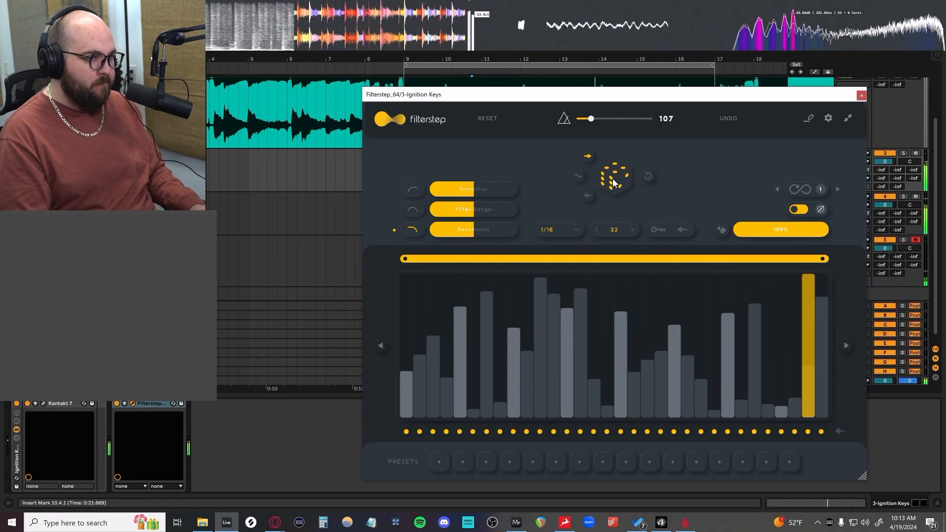
# Randomize the Filterstep sequence on the Ignition Keys track and choose a gate pattern in Gatelab
pyautogui.click(614, 183)
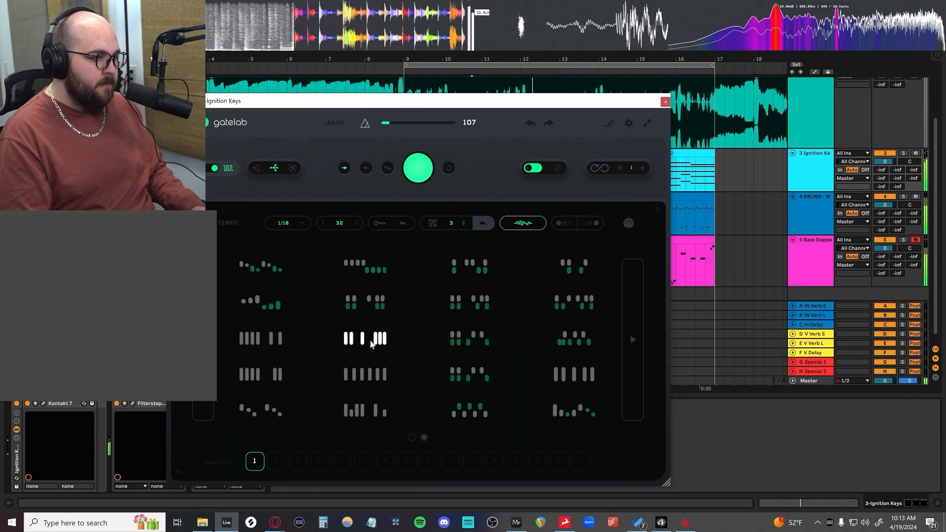
pyautogui.click(277, 336)
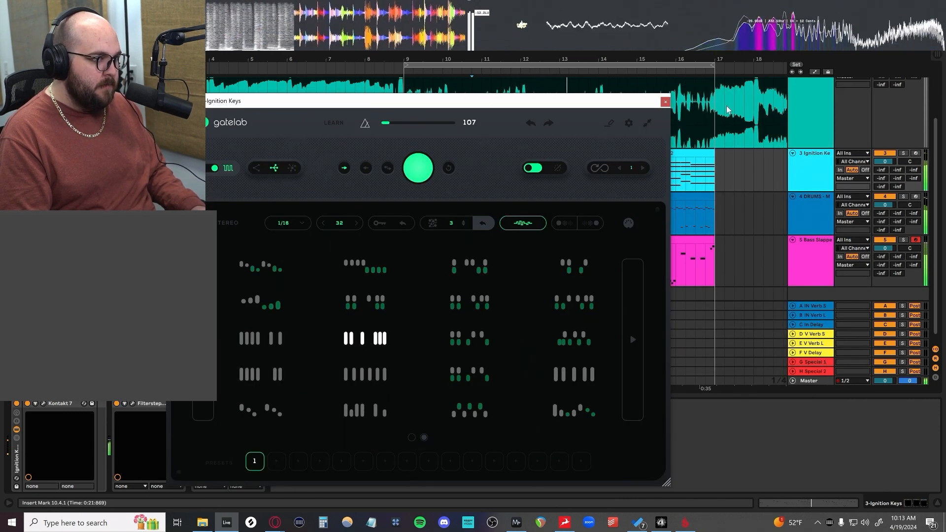
pyautogui.click(665, 101)
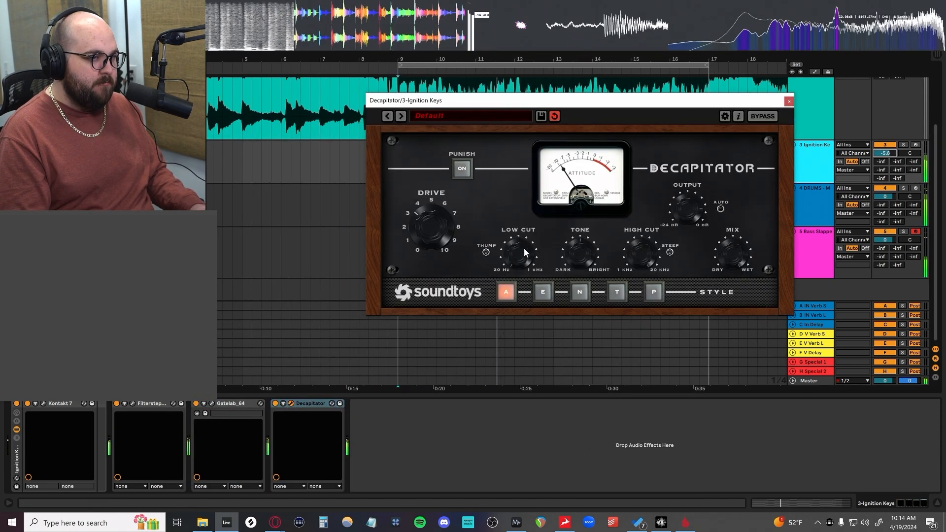
# Raise the Low Cut of the Decapitator on the Ignition Keys track
pyautogui.moveTo(525, 247); pyautogui.dragTo(530, 196)
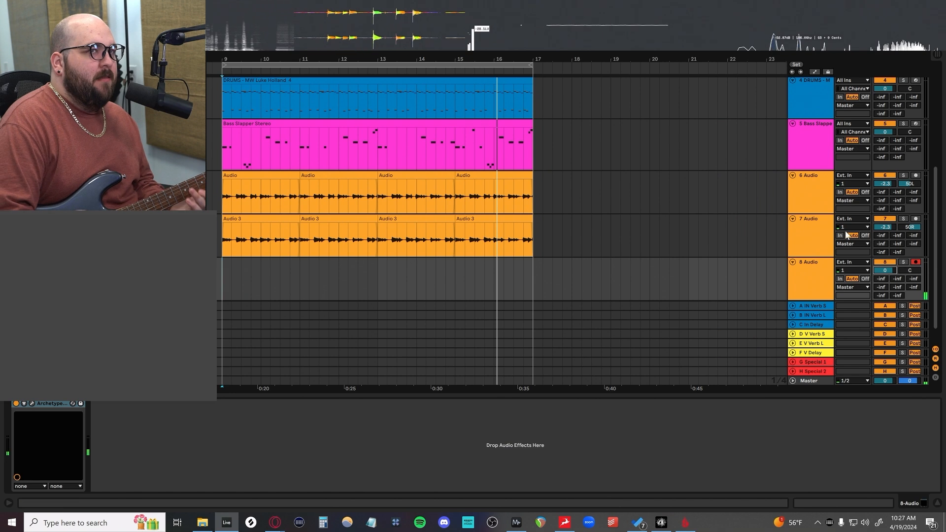
# Play the loop from bar 9 to hear the audio takes on tracks 6 and 7 against the drums and bass
pyautogui.click(225, 281)
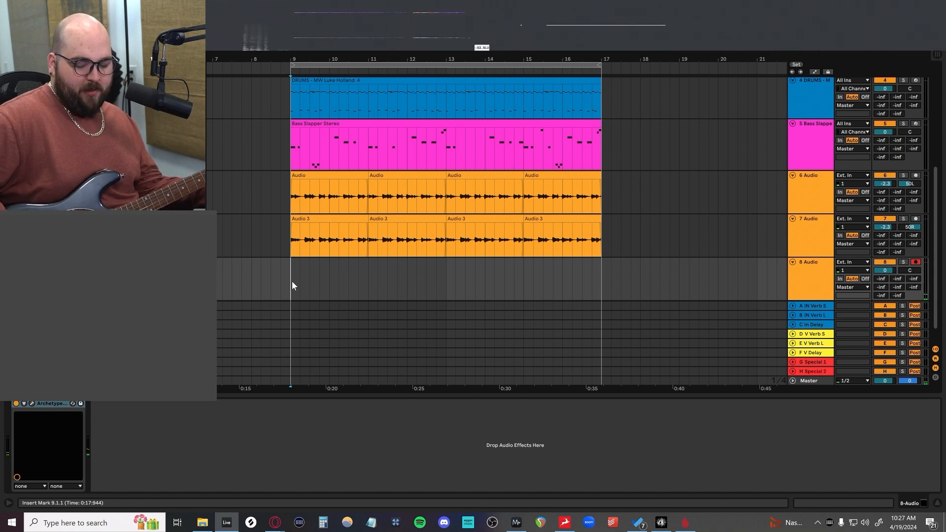
pyautogui.press('space')
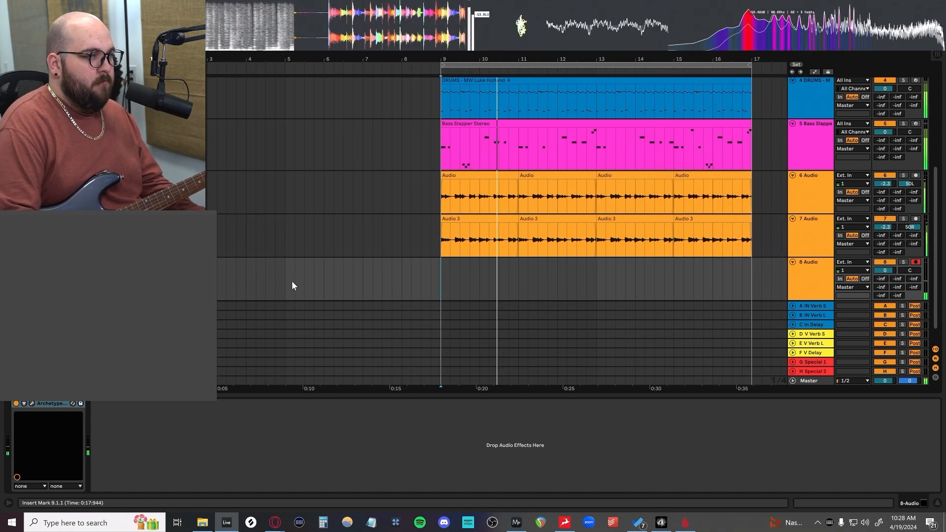
pyautogui.press('space')
pyautogui.click(430, 192)
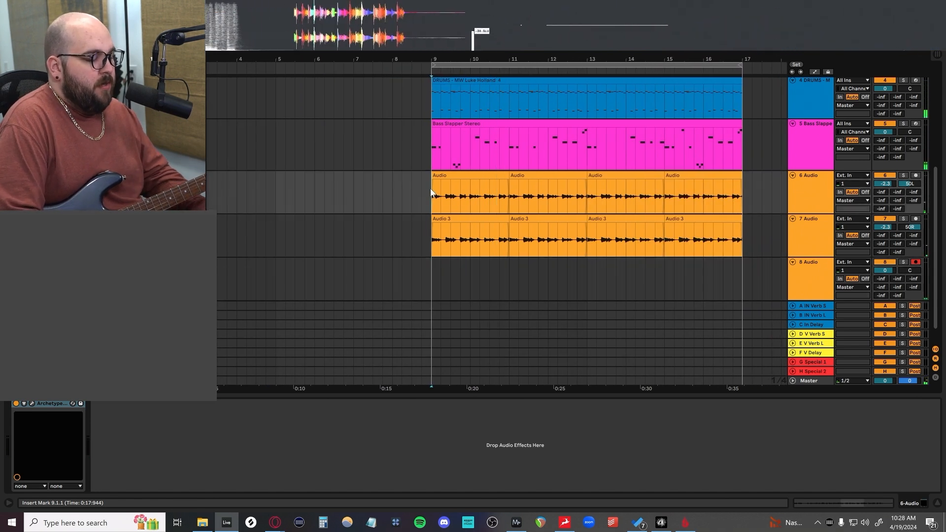
pyautogui.press('space')
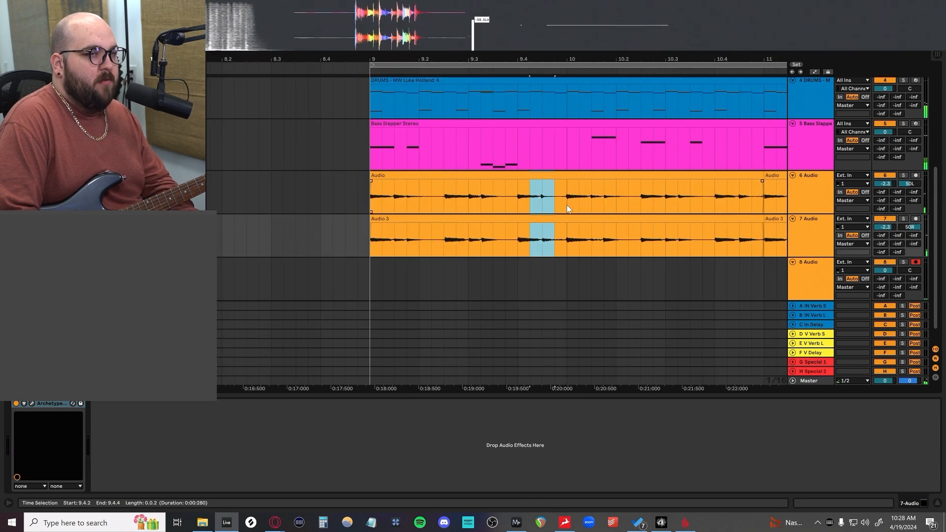
# Cut the fourth beat out of bars 9 and 10 in the clips on audio tracks 6 and 7
pyautogui.moveTo(567, 204); pyautogui.dragTo(516, 234)
pyautogui.press('Delete')
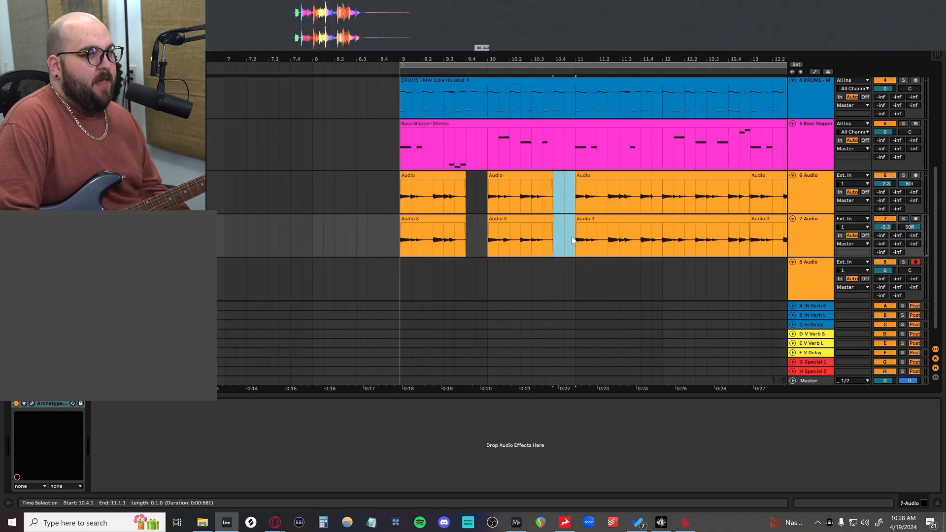
# Delete the remaining clips from bar 11 to bar 17 on audio tracks 6 and 7
pyautogui.scroll(-5, 650, 228)
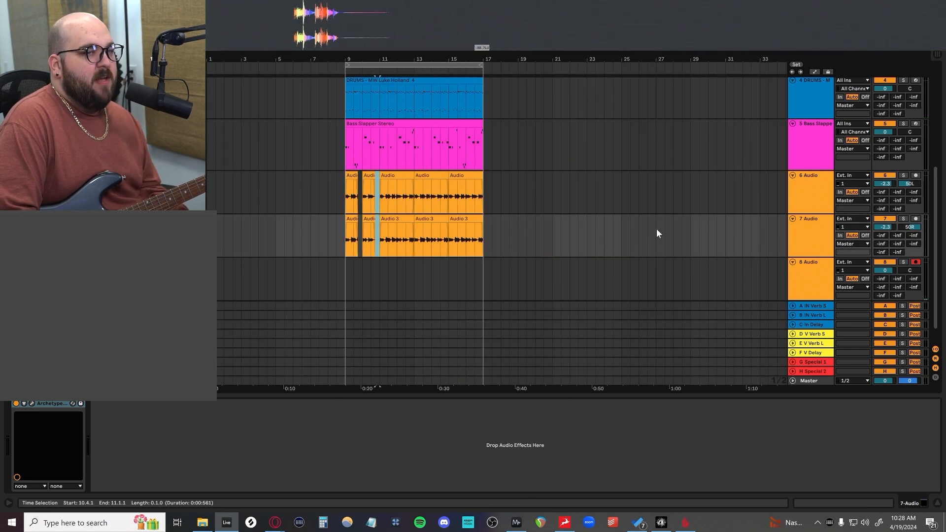
pyautogui.click(469, 229)
pyautogui.keyDown('shift'); pyautogui.click(396, 178); pyautogui.keyUp('shift')
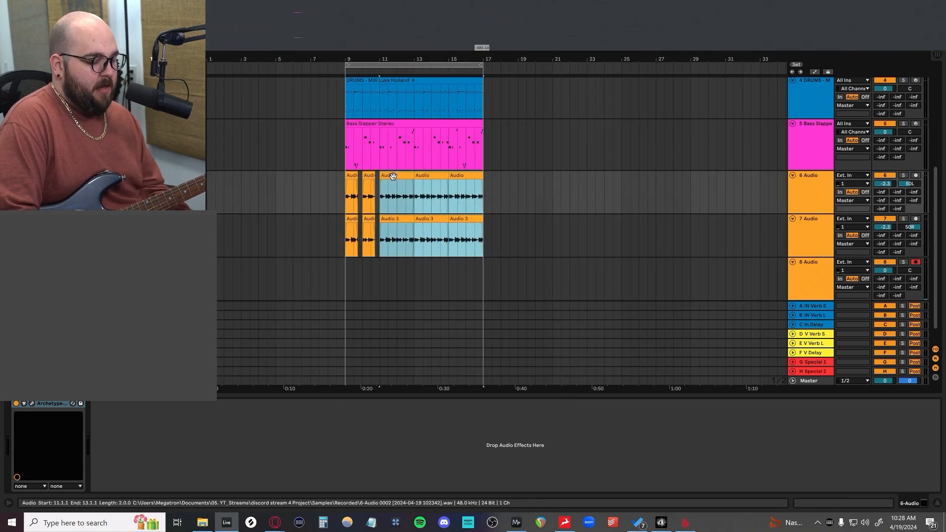
pyautogui.press('Delete')
# Duplicate bars 9 to 11 of audio tracks 6 and 7 three times to fill the loop up to bar 17
pyautogui.scroll(5, 343, 199)
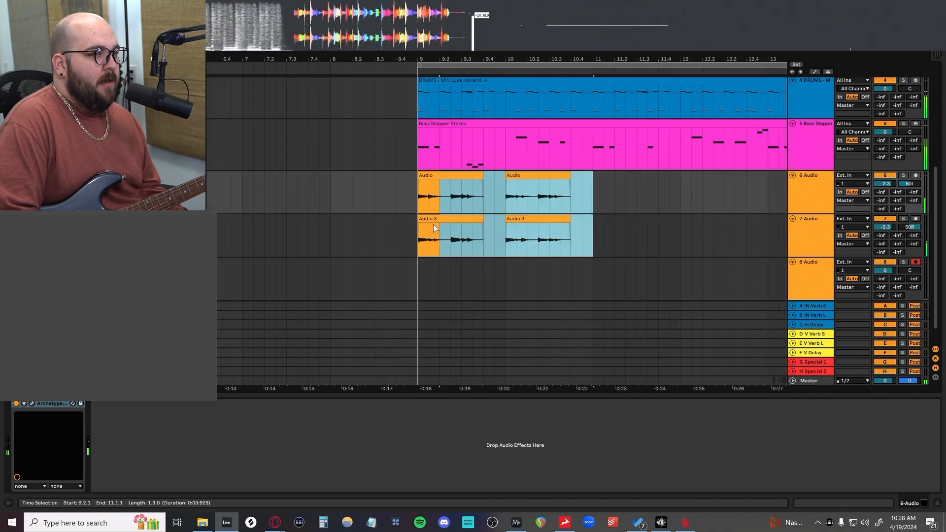
pyautogui.moveTo(433, 223); pyautogui.dragTo(421, 229)
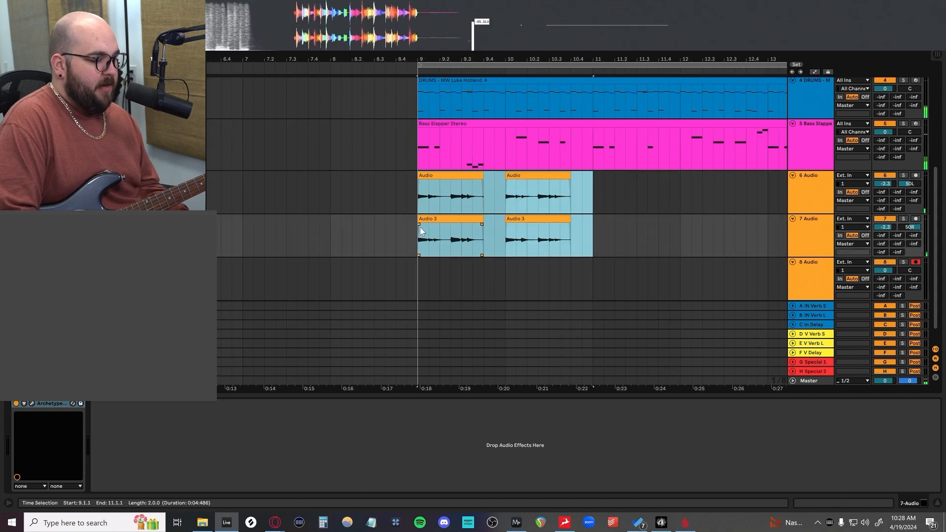
pyautogui.hotkey('ctrl', 'd')
pyautogui.hotkey('ctrl', 'd')
pyautogui.hotkey('ctrl', 'd')
pyautogui.scroll(-5, 420, 229)
pyautogui.hscroll(3, 384, 229)
pyautogui.hscroll(-5, 380, 234)
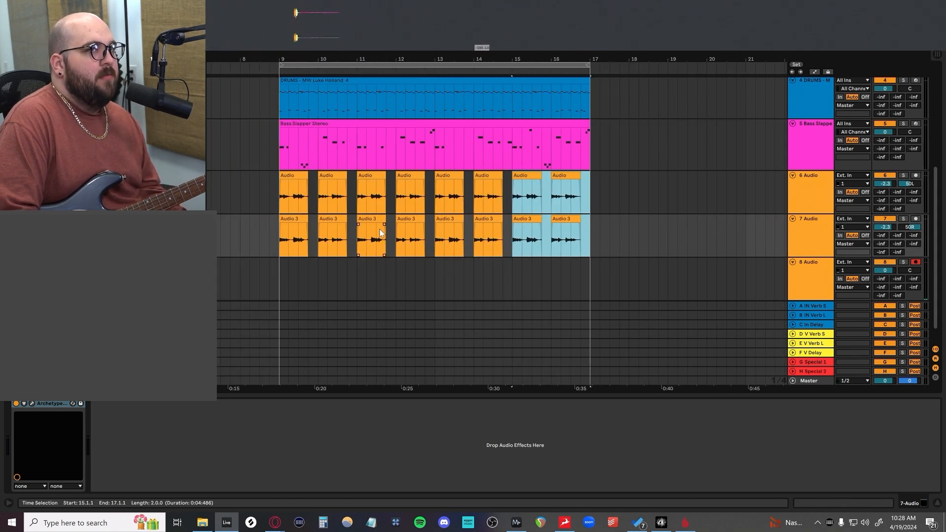
# Play the loop from bar 9 and record a guitar part on audio track 8
pyautogui.click(348, 288)
pyautogui.press('space')
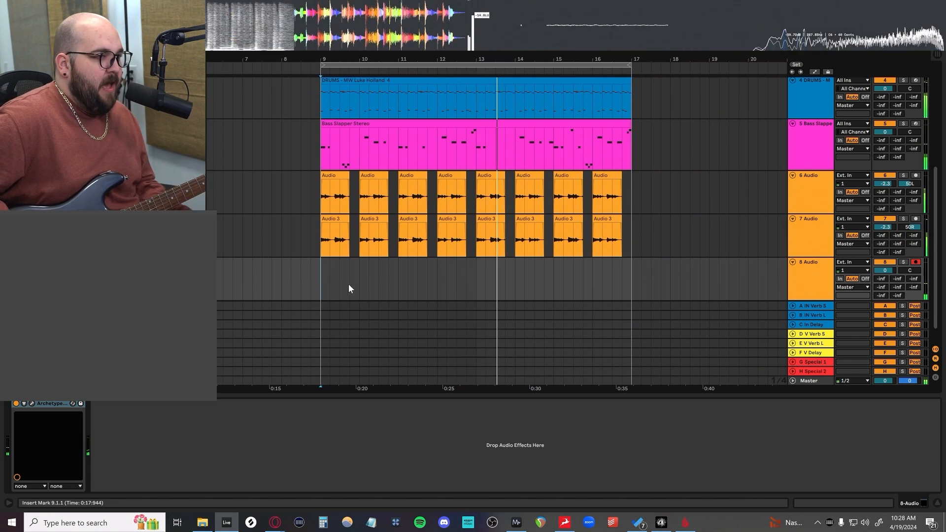
pyautogui.press('F9')
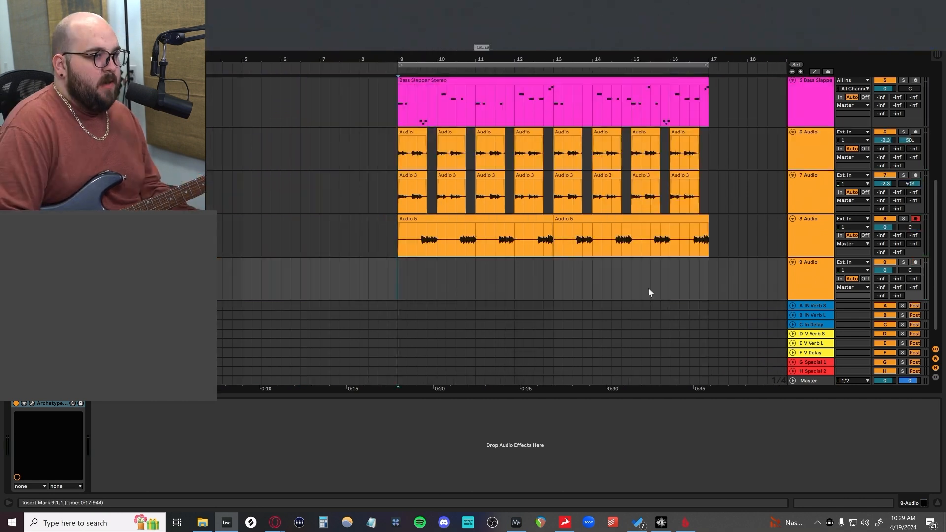
# Record another guitar part from bar 9 on audio track 9
pyautogui.click(391, 275)
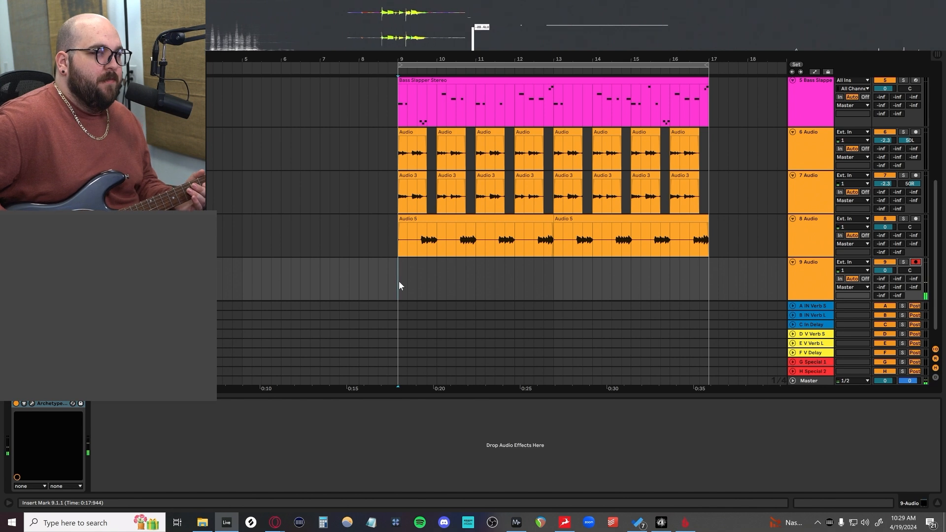
pyautogui.press('F9')
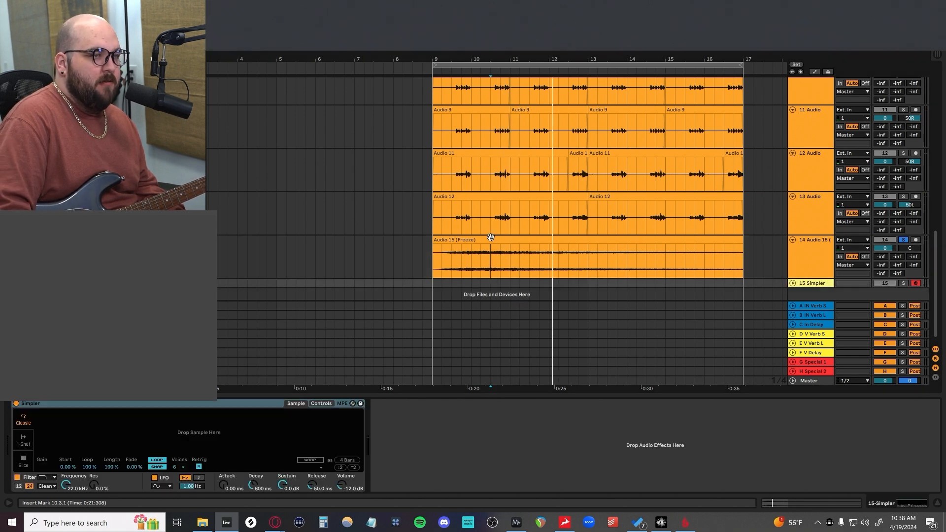
# Use the Audio 15 (Freeze) clip as the sample for Simpler on track 15 and raise its Fade In
pyautogui.click(494, 239)
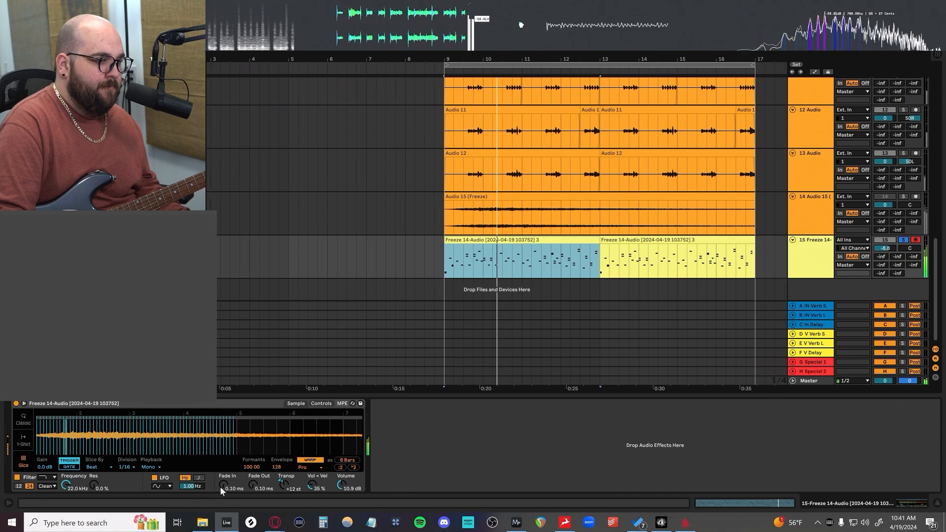
pyautogui.moveTo(224, 486); pyautogui.dragTo(224, 479)
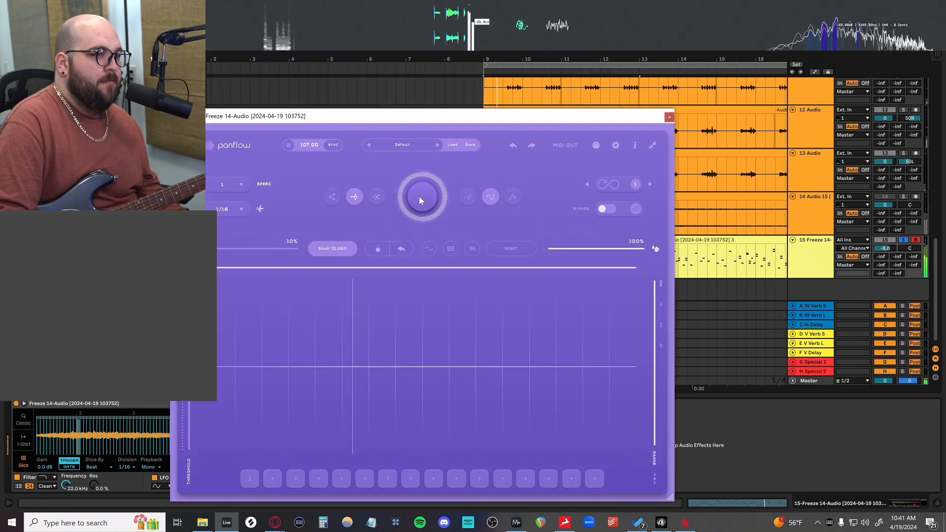
# Adjust Panflow's large central control on track 15 and lower the track's volume to about -13.4 dB
pyautogui.click(419, 196)
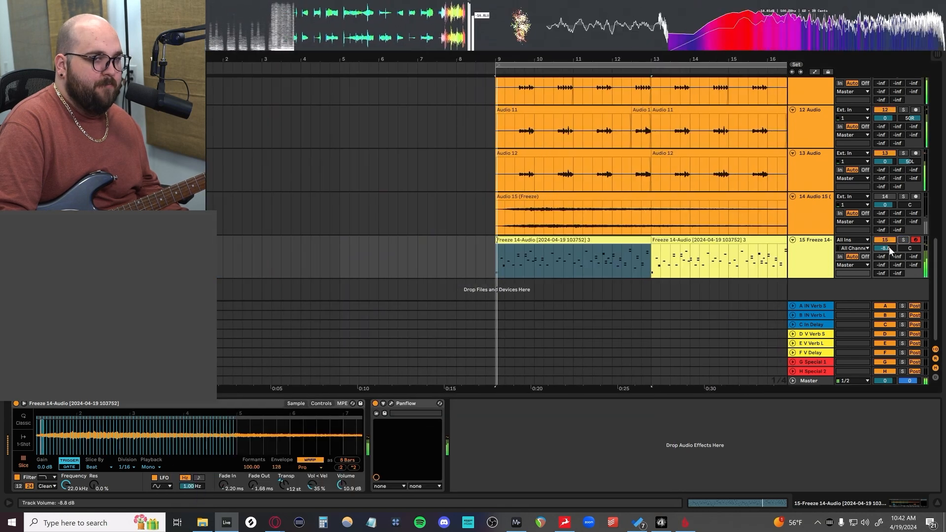
pyautogui.moveTo(886, 248); pyautogui.dragTo(886, 253)
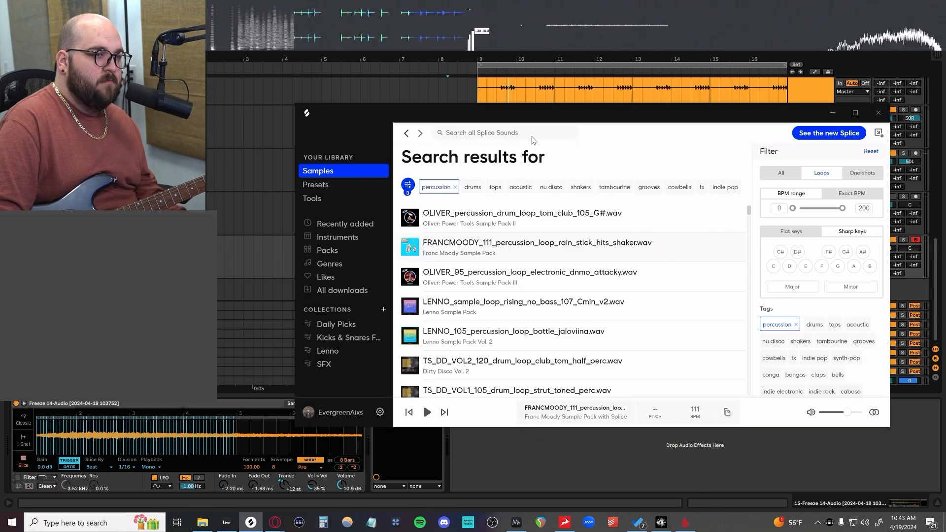
# Switch to Splice and bring the FRANCMOODY_111_percussion_loop_rain_stick_hits_shaker.wav loop into the arrangement on track 16 from bar 9
pyautogui.moveTo(536, 126); pyautogui.dragTo(502, 333)
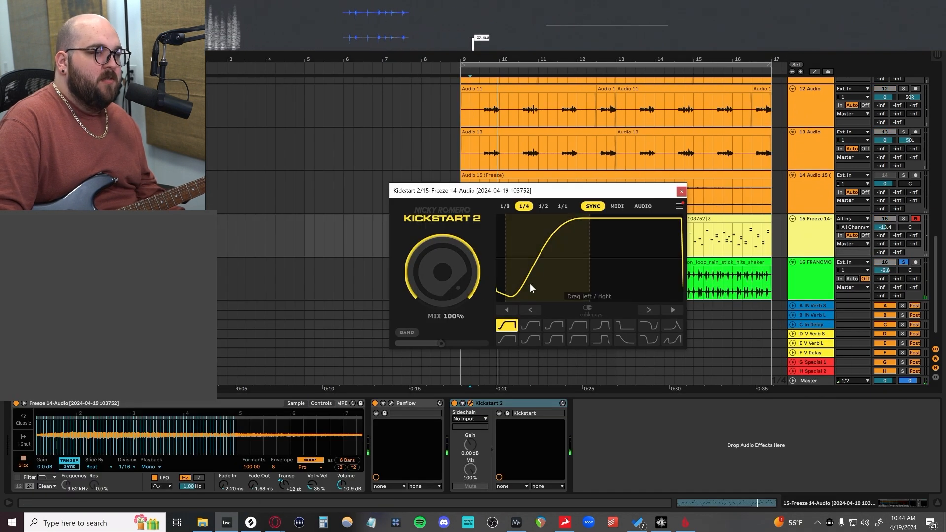
# Try Kickstart 2 on track 15, put it on the percussion loop of track 16 with a synced 1/4 curve, and audition it
pyautogui.moveTo(542, 191); pyautogui.dragTo(397, 321)
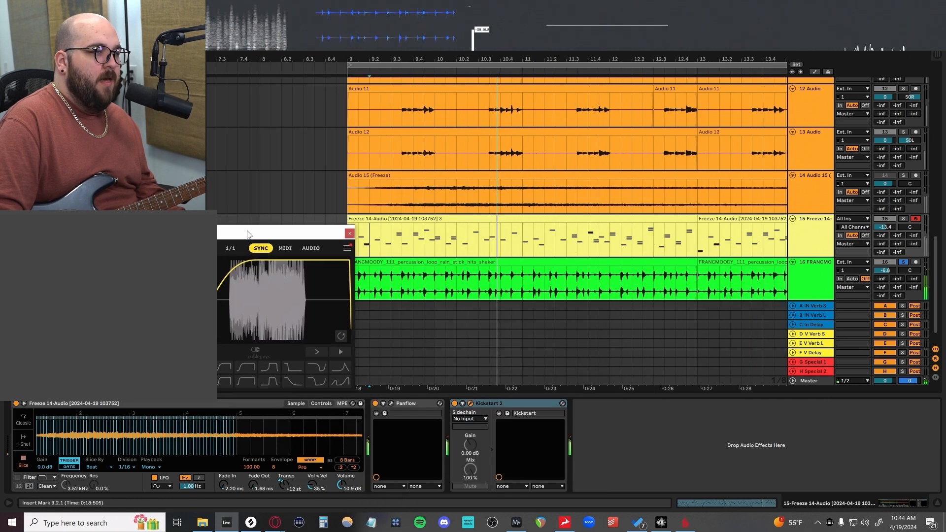
pyautogui.moveTo(244, 232); pyautogui.dragTo(575, 229)
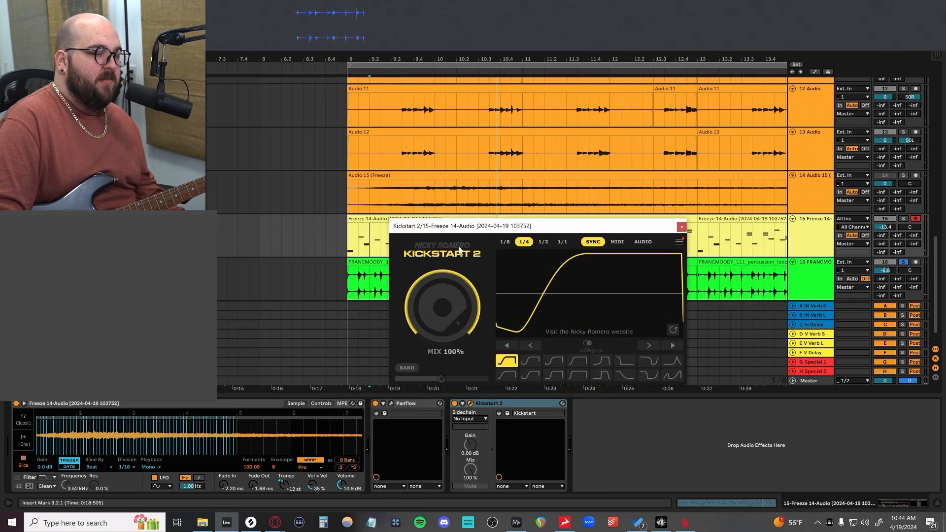
pyautogui.moveTo(458, 228); pyautogui.dragTo(488, 237)
pyautogui.press('space')
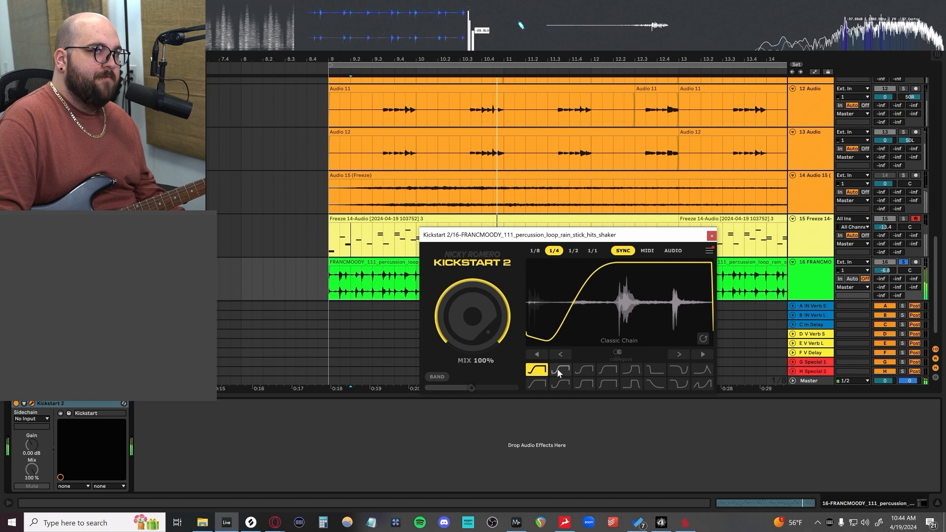
pyautogui.press('space')
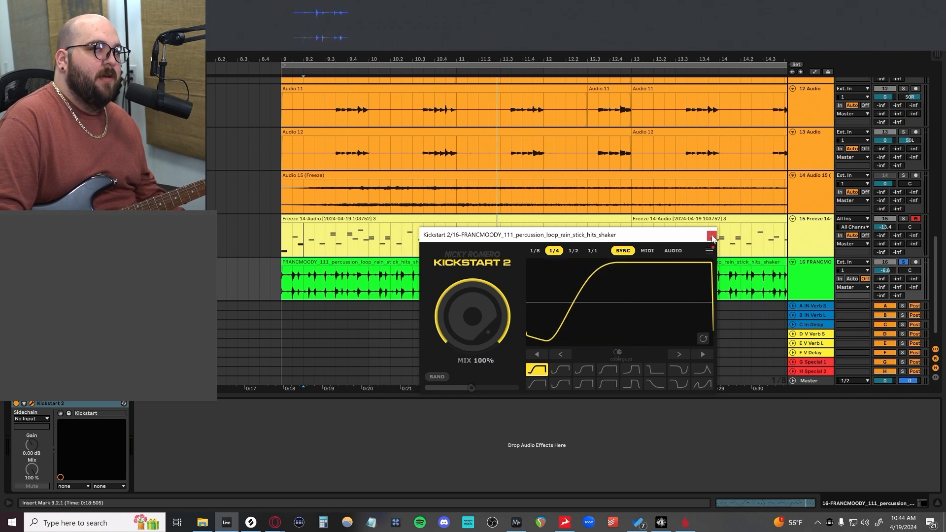
pyautogui.click(711, 236)
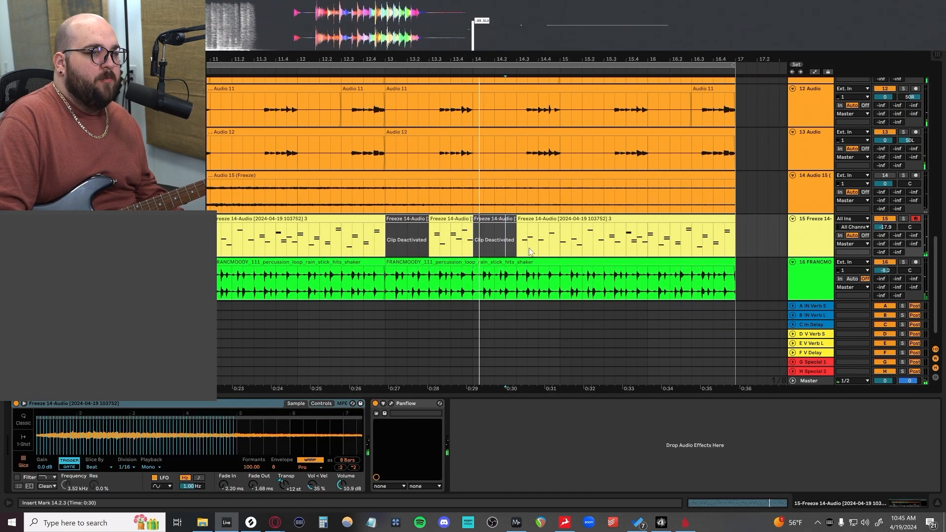
# Play the section from bar 9 and again from bar 13 to check the gaps in track 15's sliced clip
pyautogui.hscroll(-7, 447, 259)
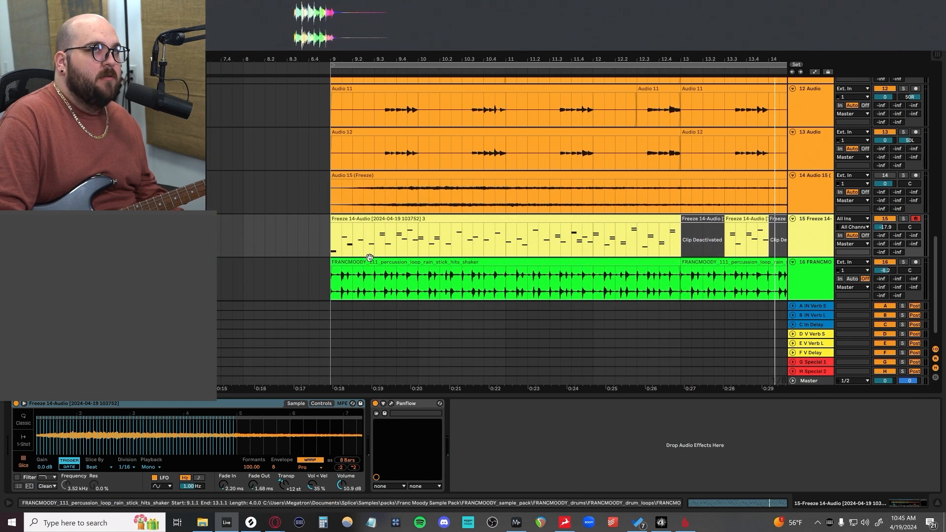
pyautogui.click(330, 253)
pyautogui.press('space')
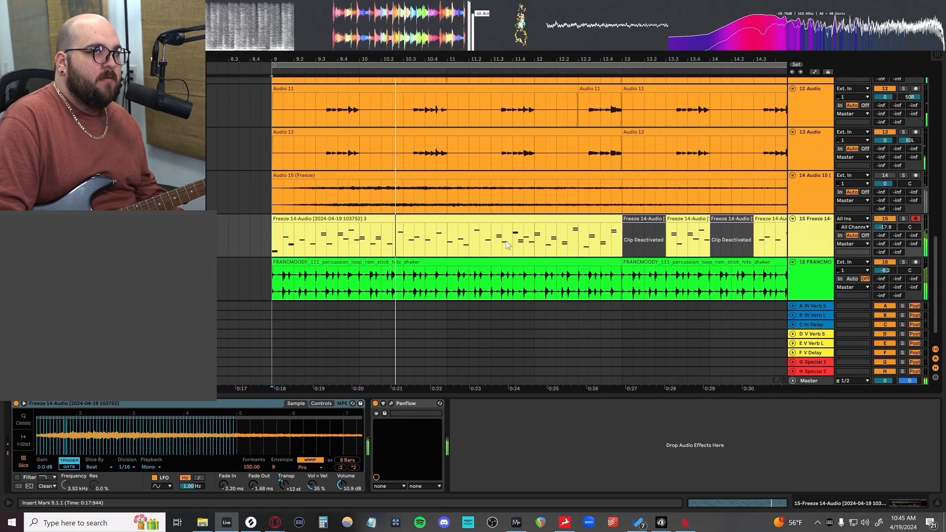
pyautogui.click(463, 243)
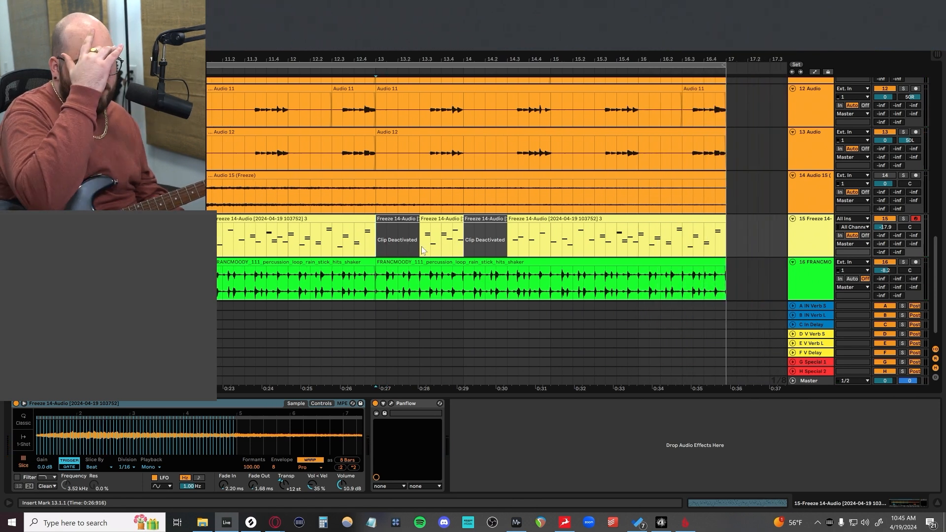
pyautogui.press('space')
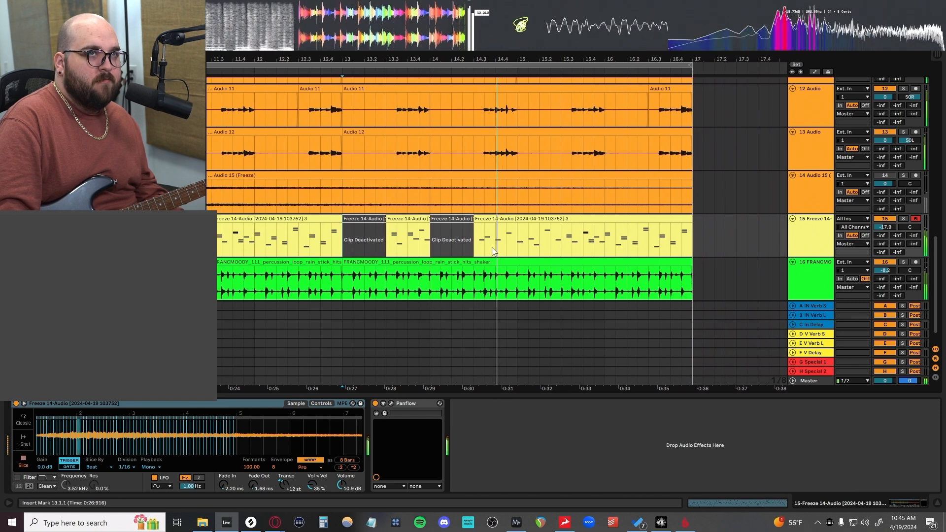
# Deactivate the first halves of bars 15 and 16 on track 15 and consolidate bars 13 to 17 into one clip
pyautogui.press('space')
pyautogui.moveTo(498, 251); pyautogui.dragTo(638, 251)
pyautogui.press('0')
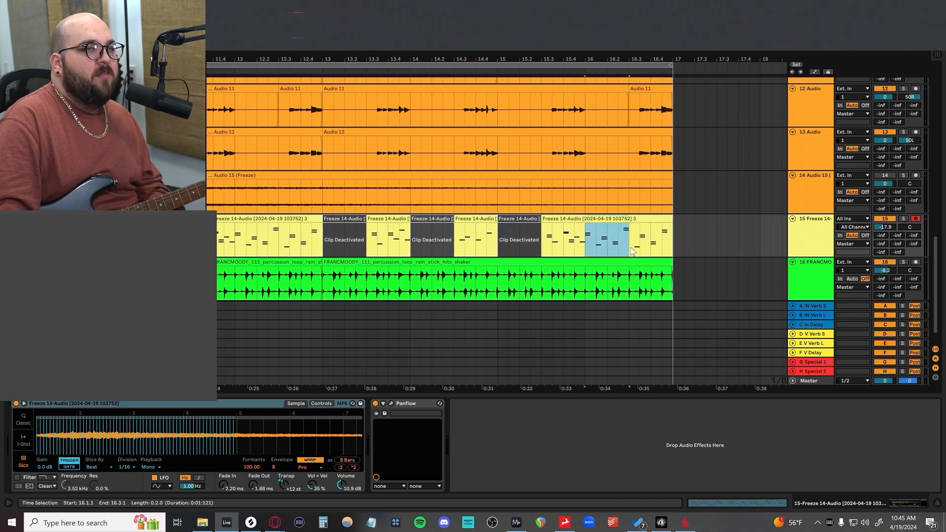
pyautogui.keyDown('shift'); pyautogui.click(350, 220); pyautogui.keyUp('shift')
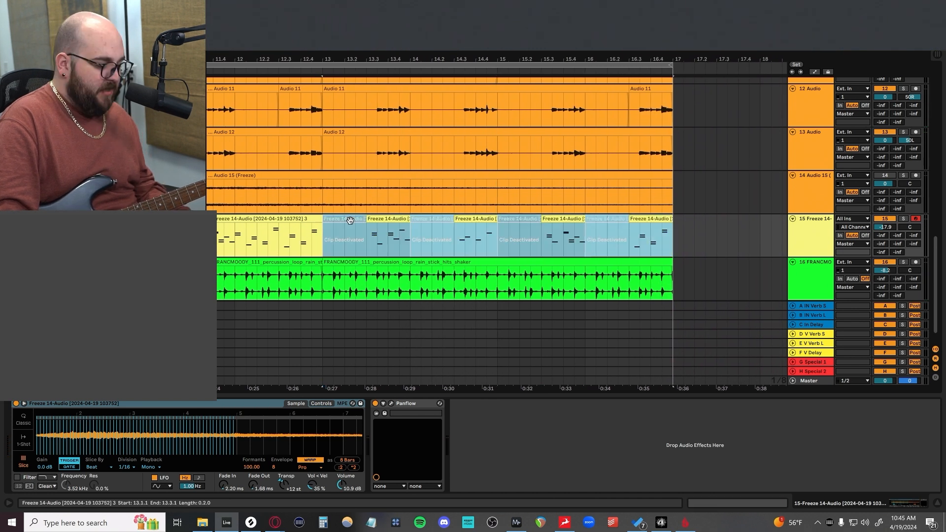
pyautogui.hotkey('ctrl', 'j')
pyautogui.scroll(-3, 357, 225)
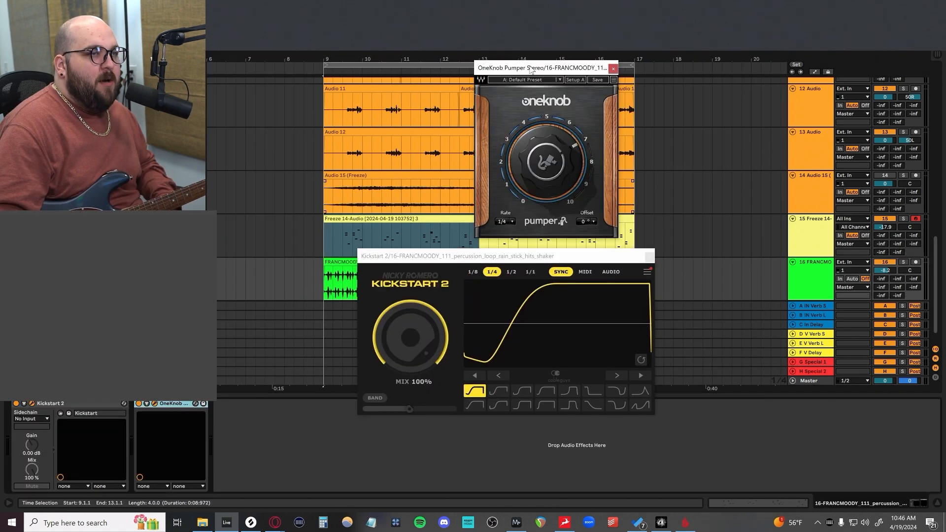
# Try OneKnob Pumper at a 3/16 rate on the percussion loop of track 16 and close the plug-in
pyautogui.moveTo(545, 65); pyautogui.dragTo(555, 142)
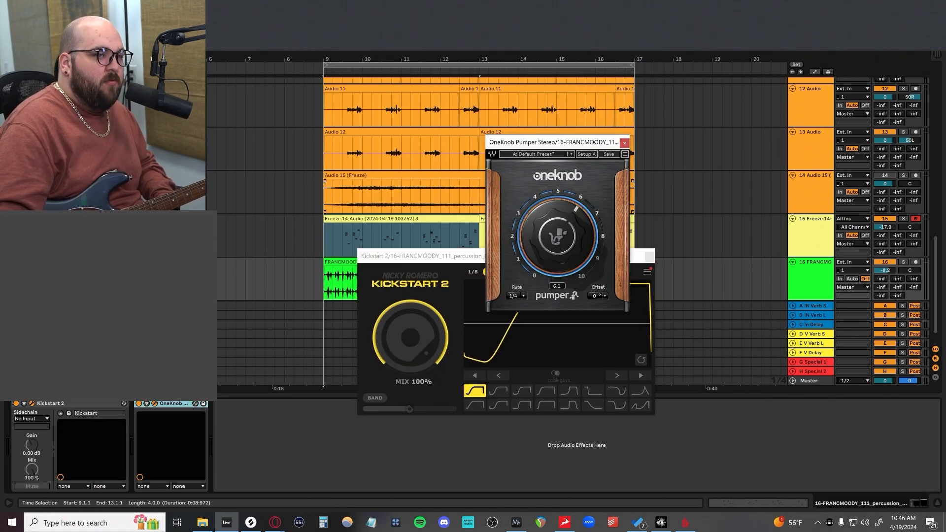
pyautogui.click(522, 296)
pyautogui.click(605, 297)
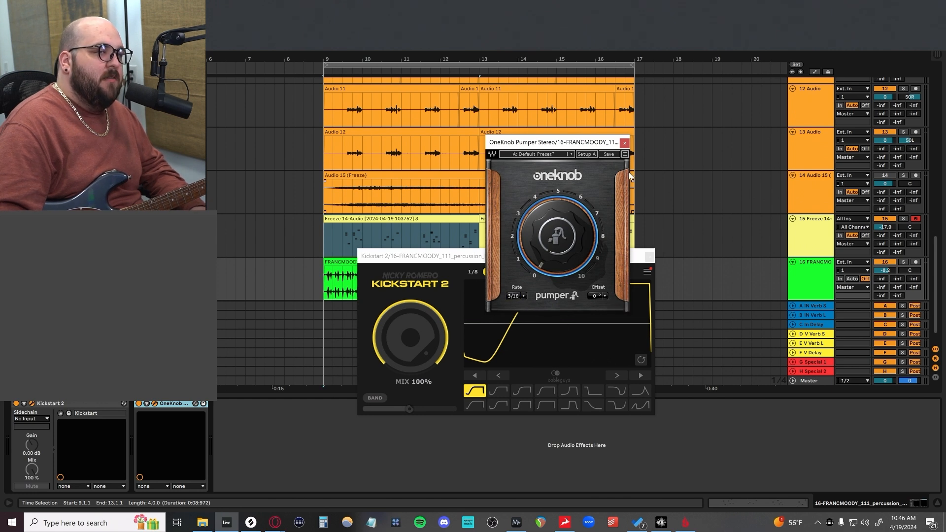
pyautogui.click(625, 144)
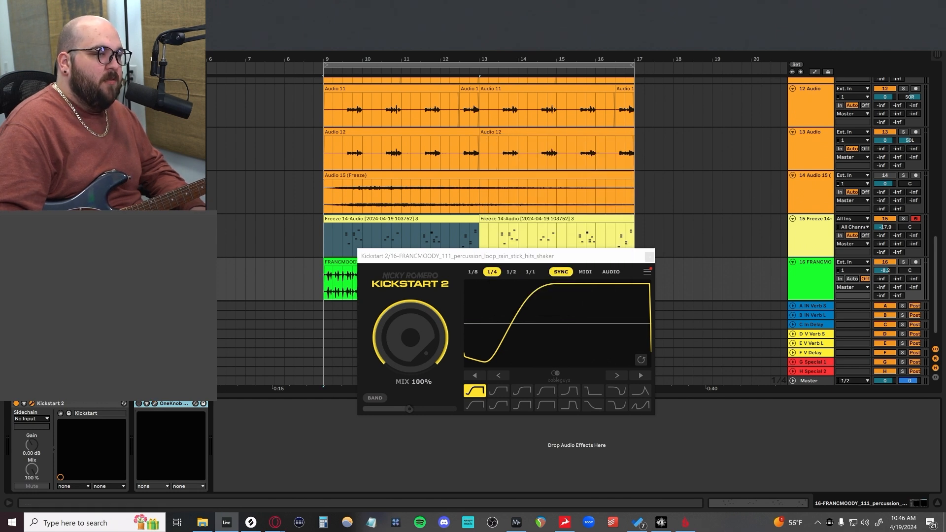
# Try several ducking curve presets in Kickstart 2 on the percussion loop and return to the first curve
pyautogui.moveTo(410, 259); pyautogui.dragTo(454, 191)
pyautogui.click(566, 324)
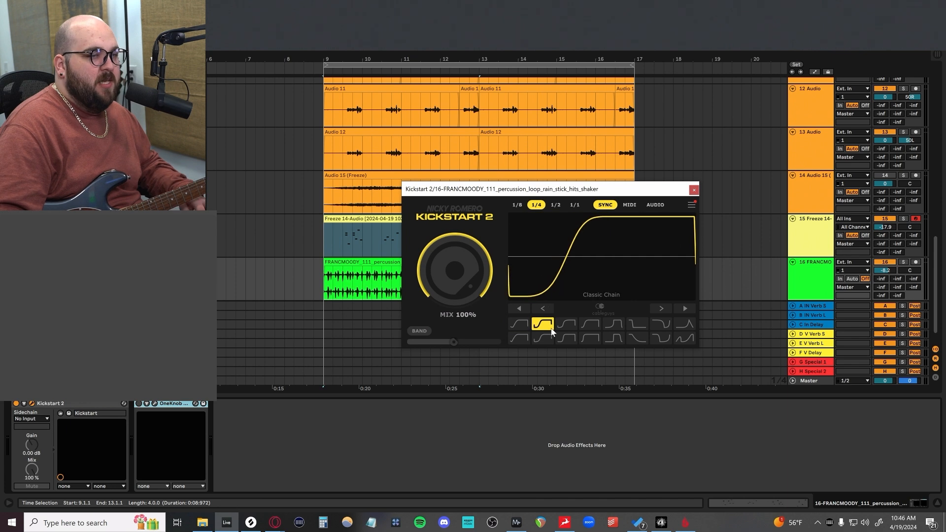
pyautogui.click(589, 323)
pyautogui.click(613, 323)
pyautogui.click(637, 338)
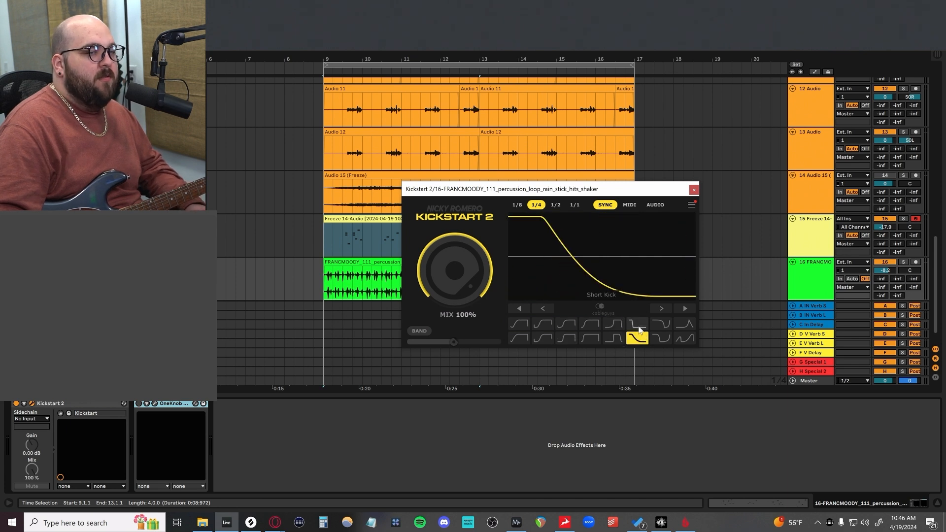
pyautogui.moveTo(620, 257); pyautogui.dragTo(568, 246)
pyautogui.moveTo(622, 193); pyautogui.dragTo(651, 194)
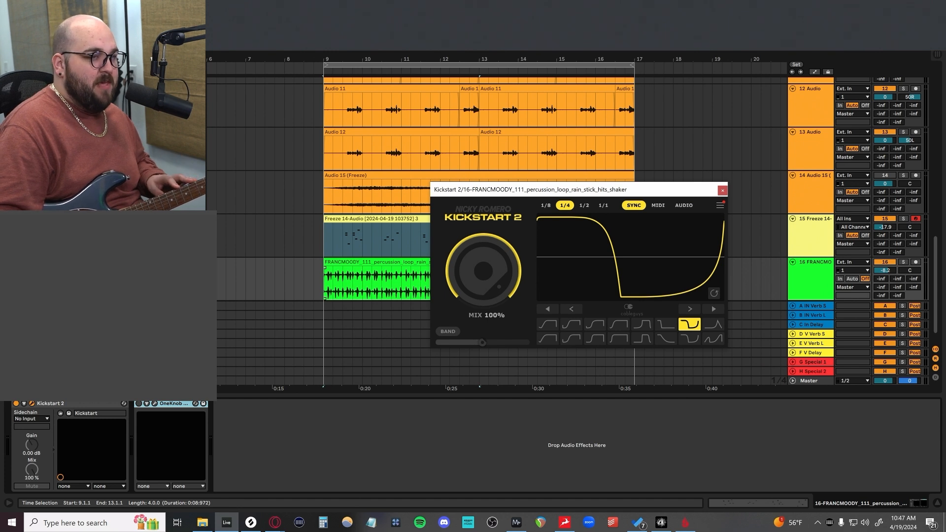
pyautogui.moveTo(480, 190); pyautogui.dragTo(466, 172)
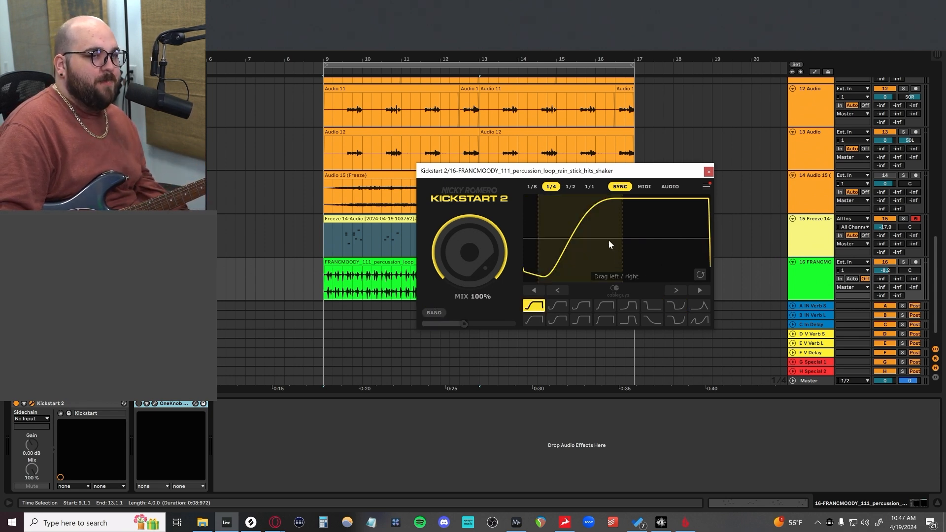
pyautogui.moveTo(503, 176); pyautogui.dragTo(424, 286)
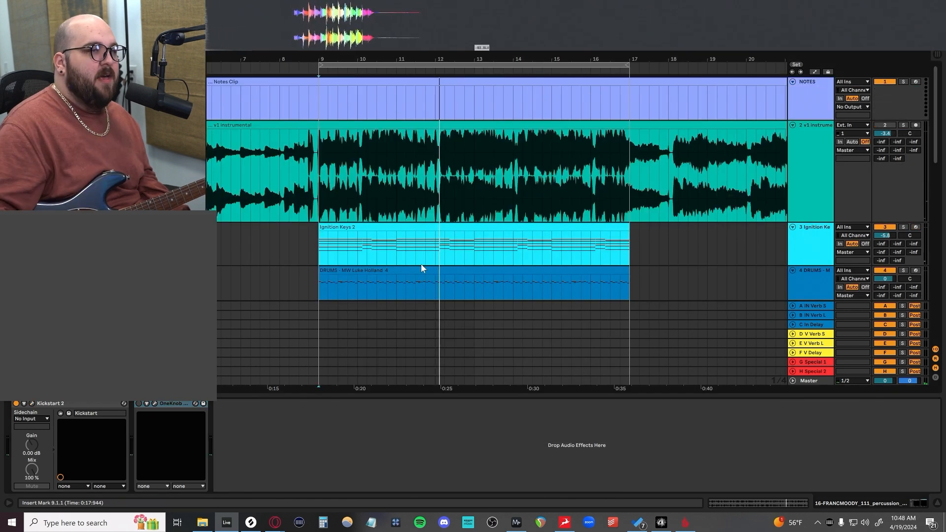
# Copy the Ignition Keys 2 clip into the eight bars before bar 9 and duplicate the keys track
pyautogui.scroll(-5, 420, 262)
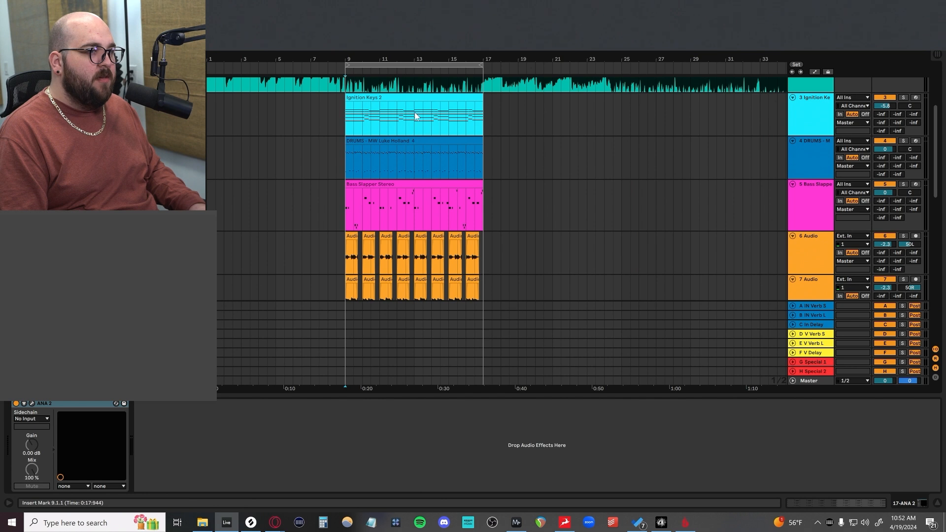
pyautogui.click(409, 99)
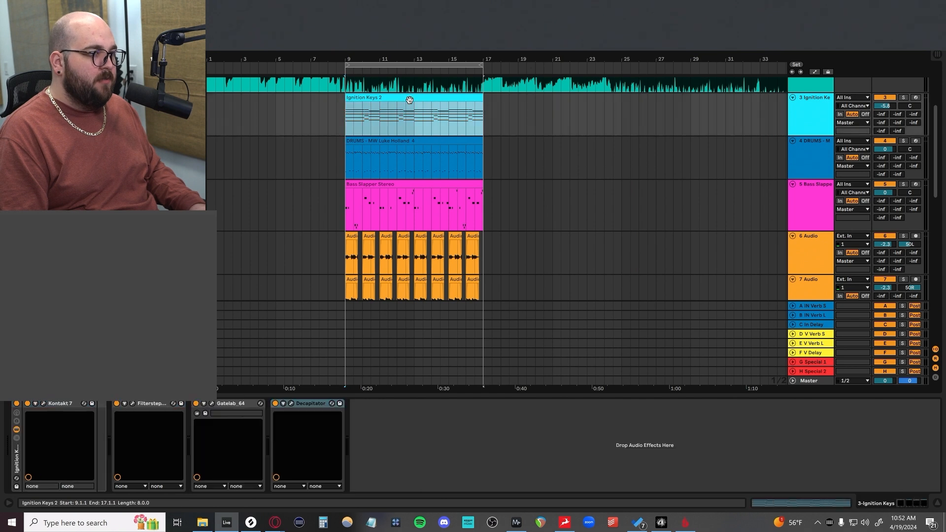
pyautogui.moveTo(431, 98); pyautogui.dragTo(293, 99)
pyautogui.click(813, 126)
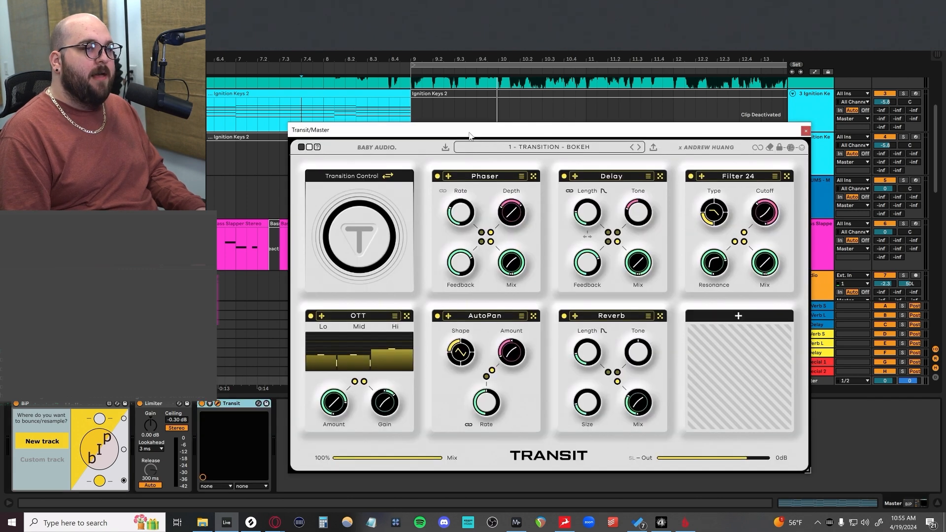
# Place Transit before the Limiter on the Master track and test its Transition Control with the Transition - Echo Swirl 1 preset
pyautogui.moveTo(468, 129); pyautogui.dragTo(483, 270)
pyautogui.moveTo(158, 403); pyautogui.dragTo(275, 404)
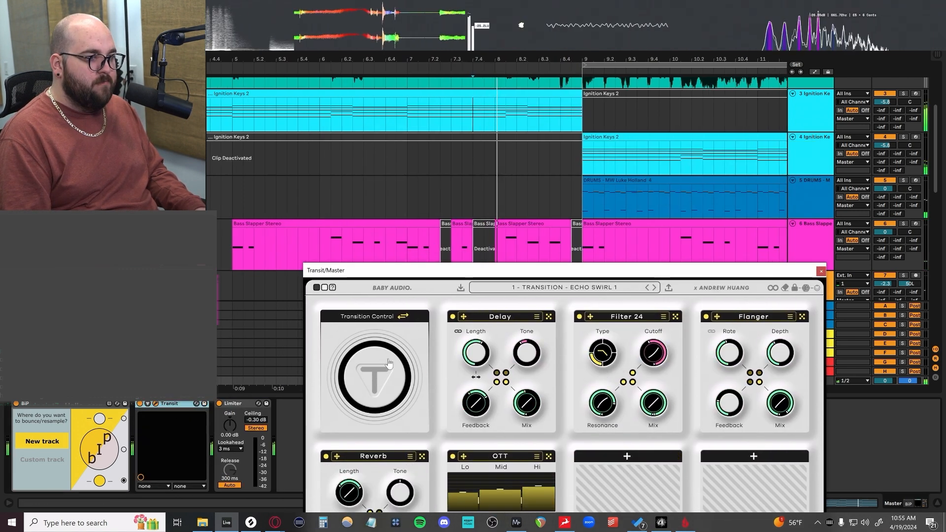
pyautogui.click(389, 363)
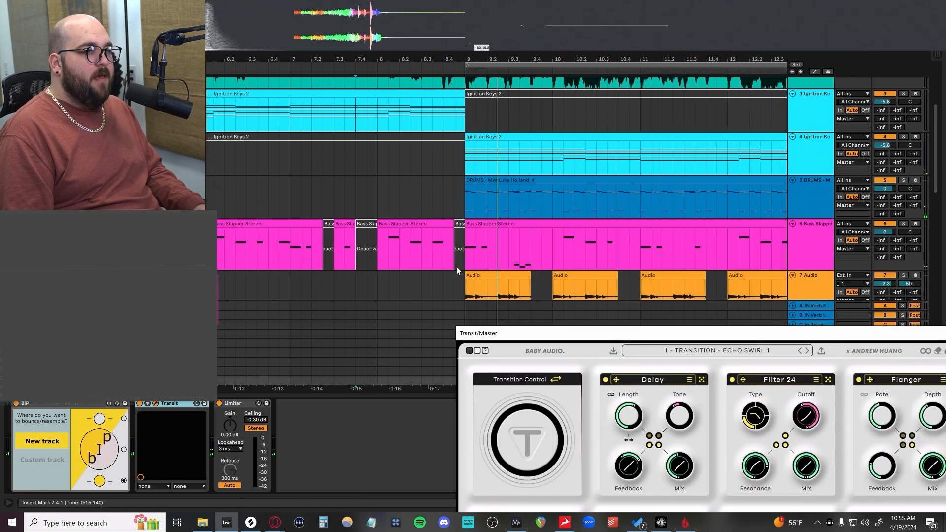
pyautogui.moveTo(516, 452); pyautogui.dragTo(259, 377)
# Browse the Stitch line in Arcade on track 20 and load the Hypnotherapy 16 Beat sampler
pyautogui.click(720, 373)
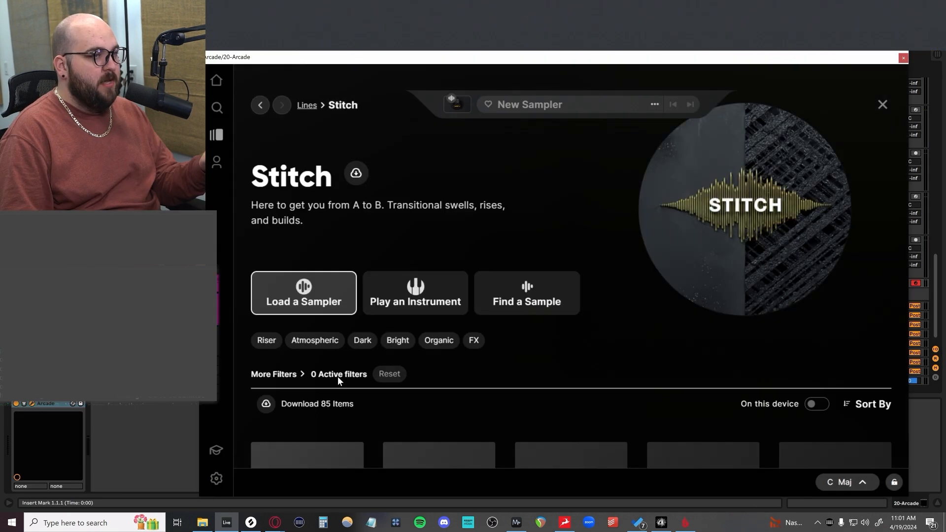
pyautogui.scroll(-3, 338, 423)
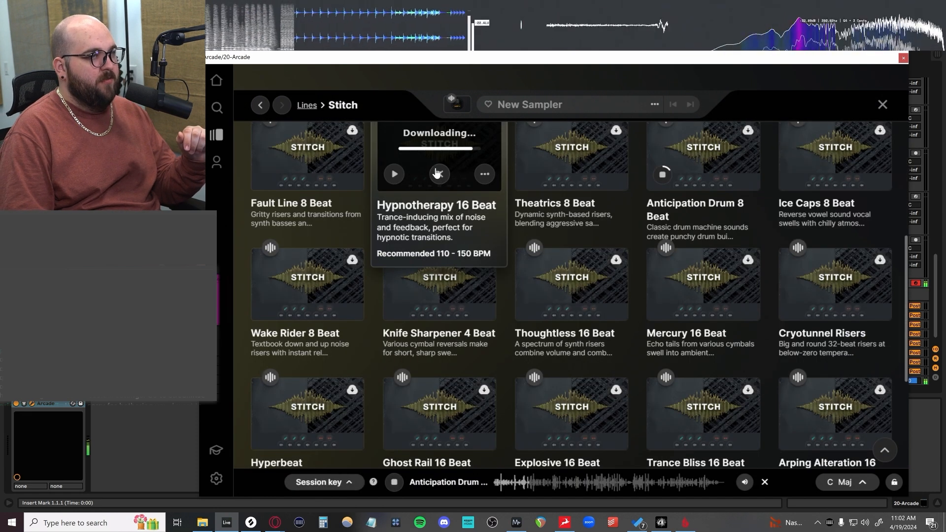
pyautogui.click(437, 173)
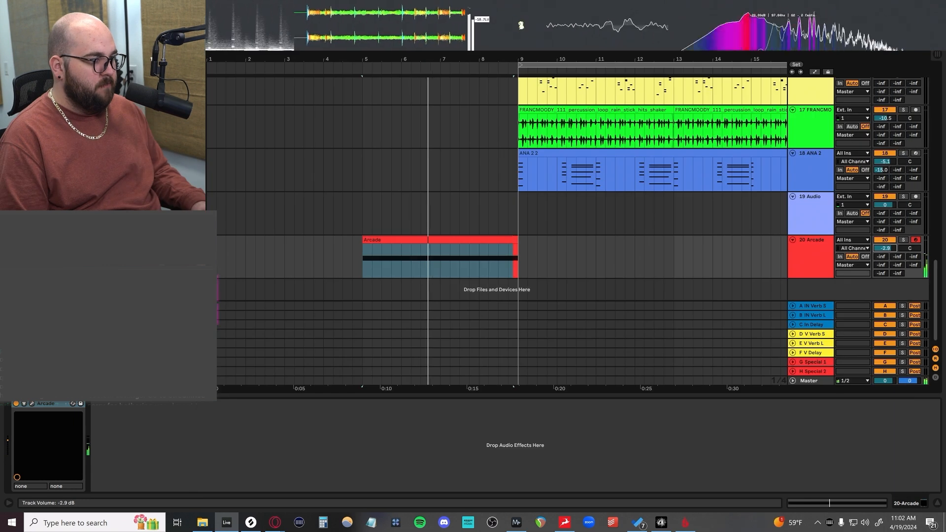
# Lower the volume of Arcade track 20 to -4.3 dB and duplicate the track
pyautogui.moveTo(885, 249); pyautogui.dragTo(885, 252)
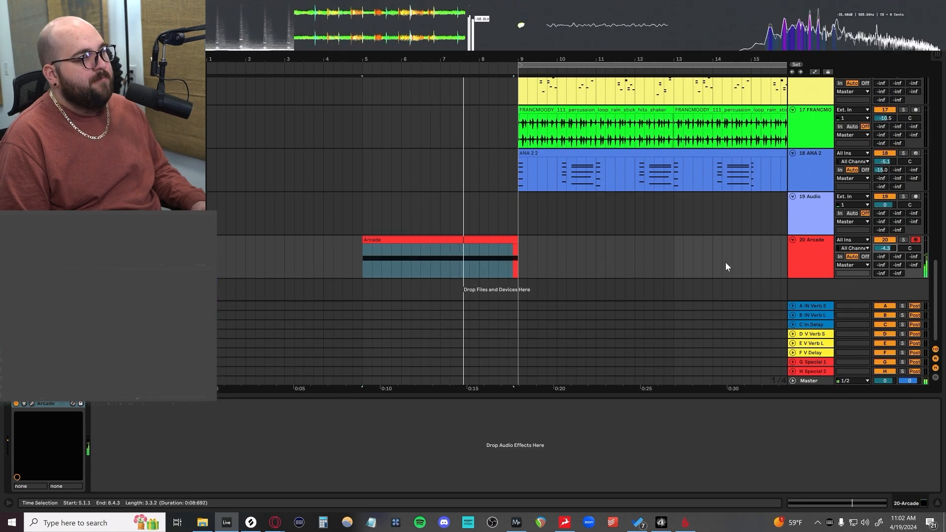
pyautogui.click(809, 265)
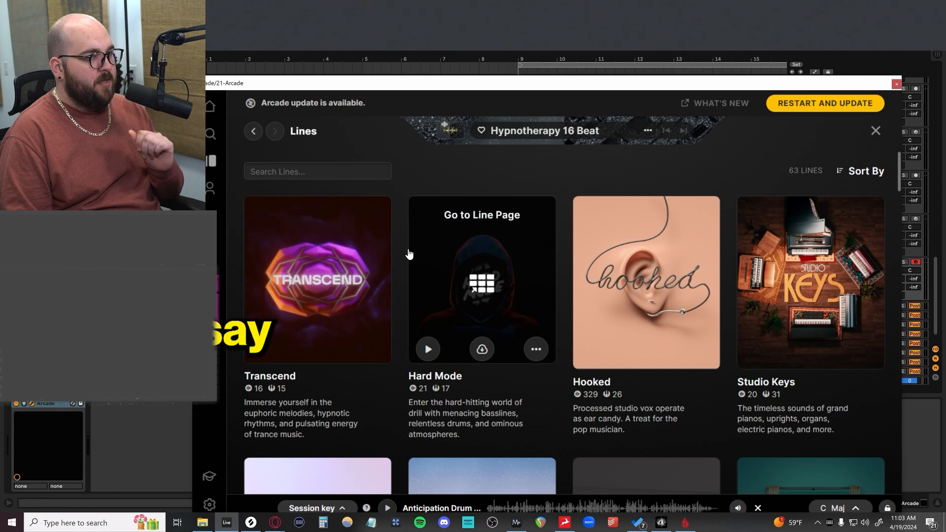
# Browse the Lines in Arcade on track 21, open Instead Of Hi-Hats and choose to load a sampler from it
pyautogui.scroll(-15, 409, 253)
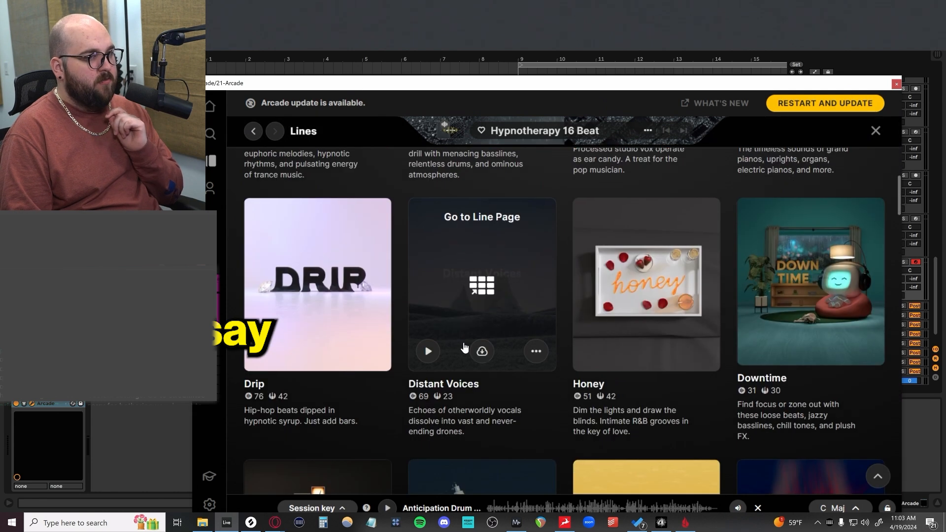
pyautogui.scroll(-18, 658, 305)
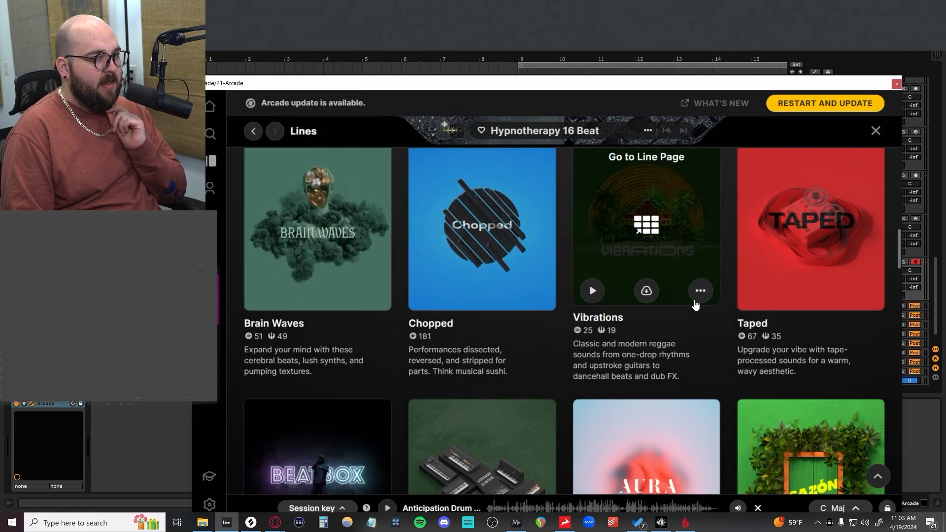
pyautogui.scroll(-18, 569, 303)
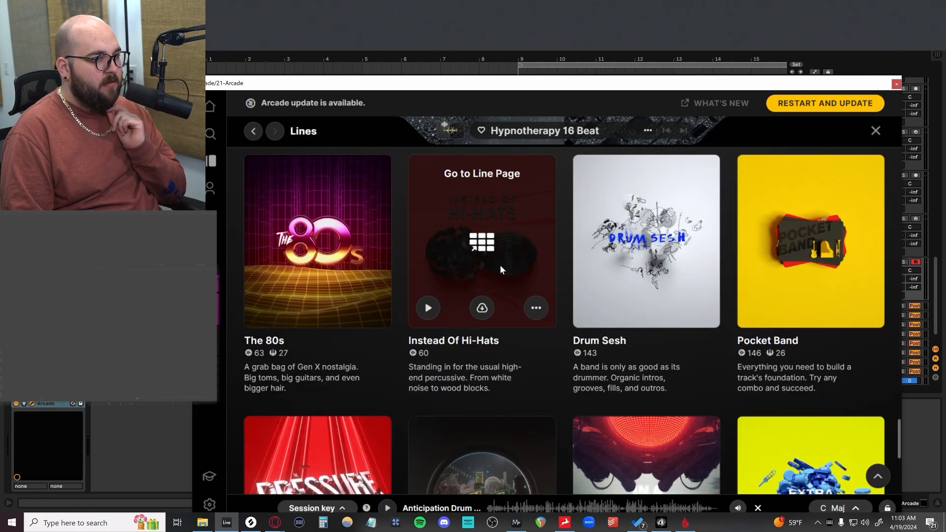
pyautogui.click(499, 264)
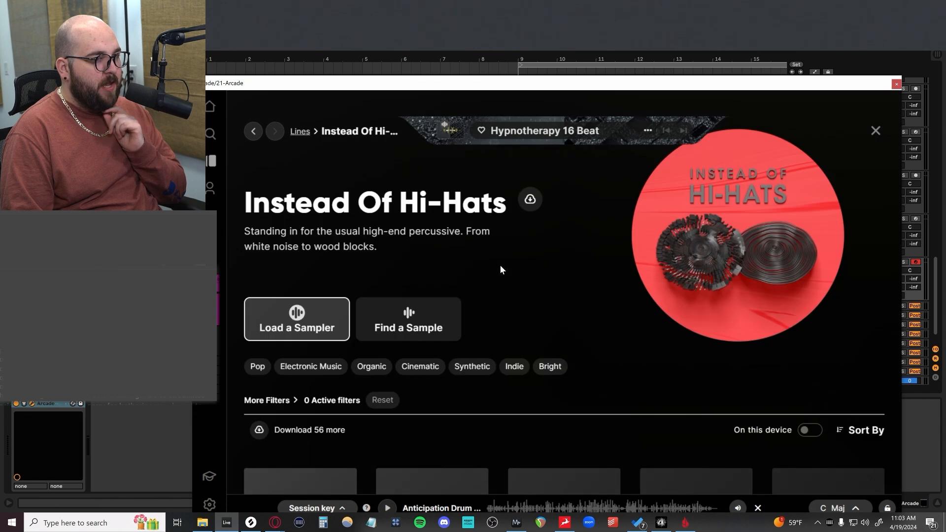
pyautogui.click(306, 323)
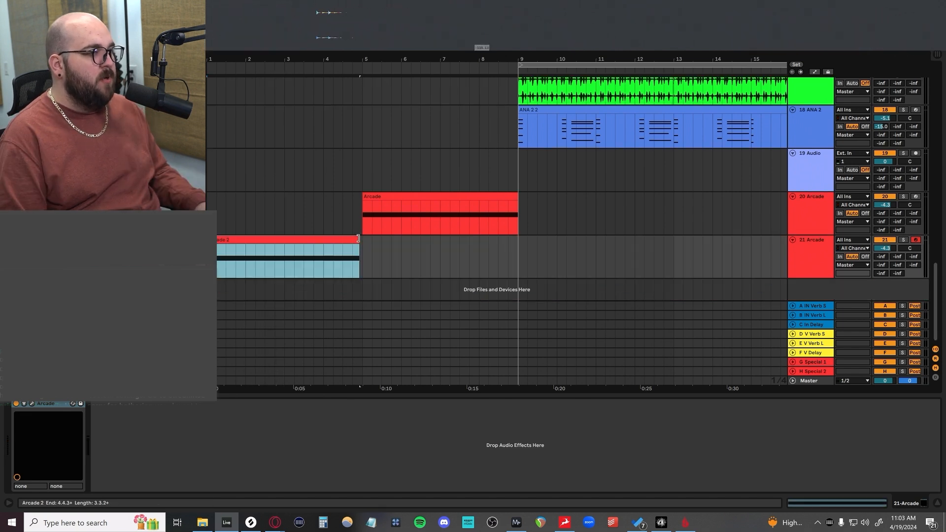
# Extend the Arcade 2 clip on track 21 to bar 5 and duplicate it up to bar 9
pyautogui.moveTo(361, 238); pyautogui.dragTo(363, 237)
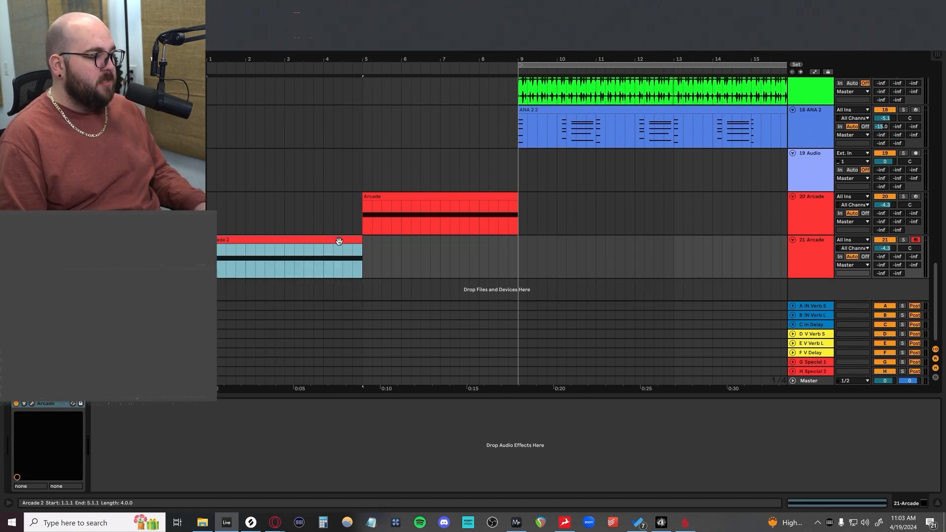
pyautogui.hotkey('ctrl', 'd')
pyautogui.click(301, 339)
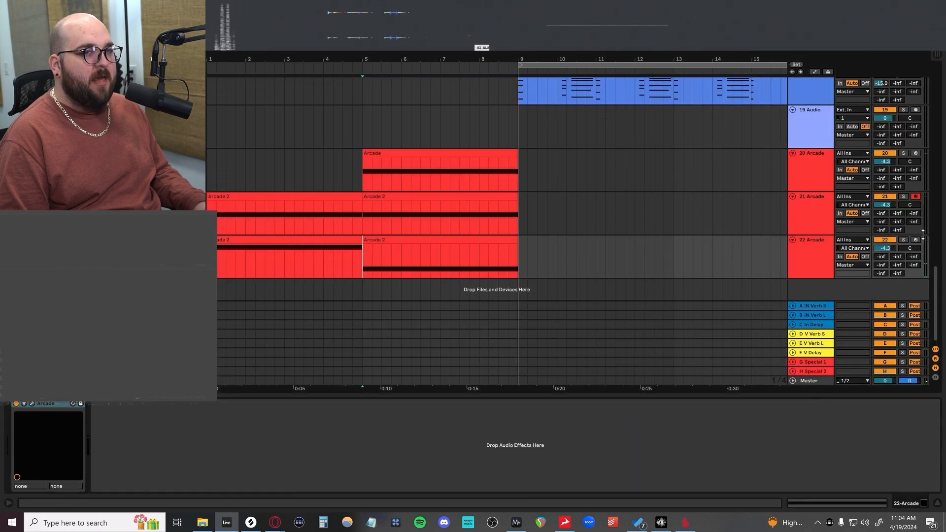
# Replace track 22's clip in bars 5 to 9 with a copy of its first clip and lower the track volume to -11.1 dB
pyautogui.scroll(1, 313, 233)
pyautogui.hscroll(2, 300, 241)
pyautogui.hscroll(-2, 321, 258)
pyautogui.click(390, 247)
pyautogui.press('Delete')
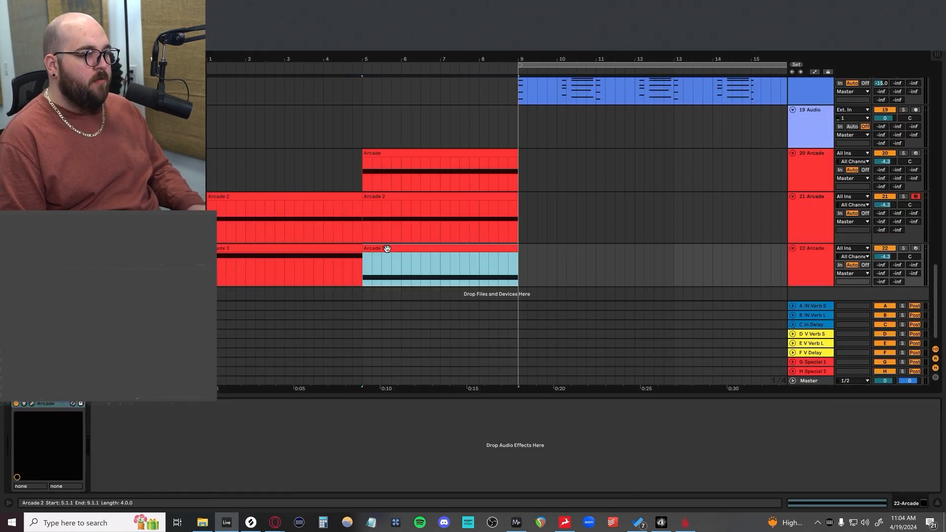
pyautogui.click(319, 249)
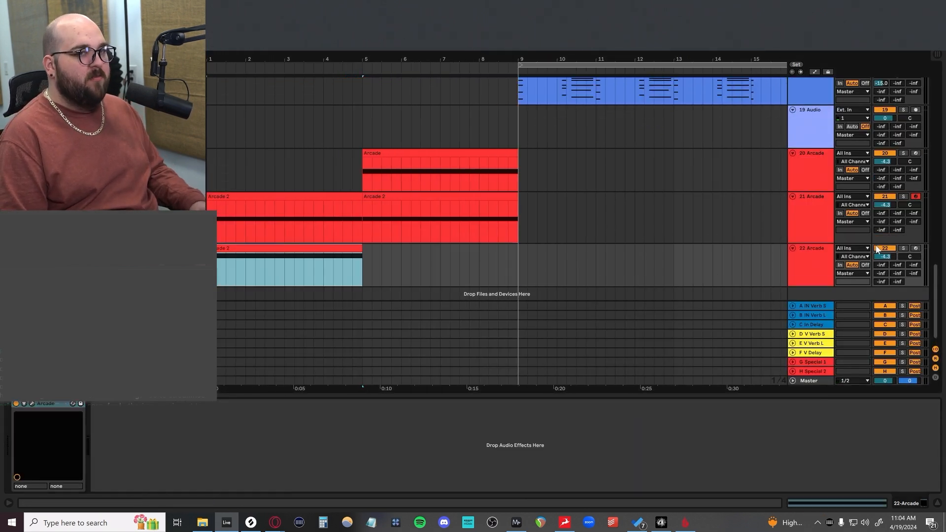
pyautogui.press('space')
pyautogui.moveTo(887, 258); pyautogui.dragTo(888, 291)
pyautogui.hotkey('ctrl', 'd')
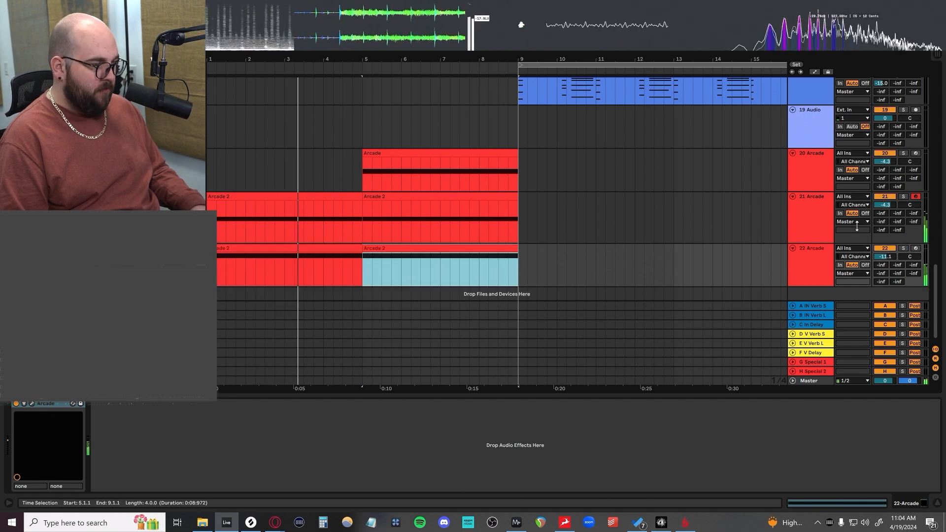
# Set the volume of Arcade track 21 to 0 dB and freeze Arcade tracks 21 to 23
pyautogui.click(886, 206)
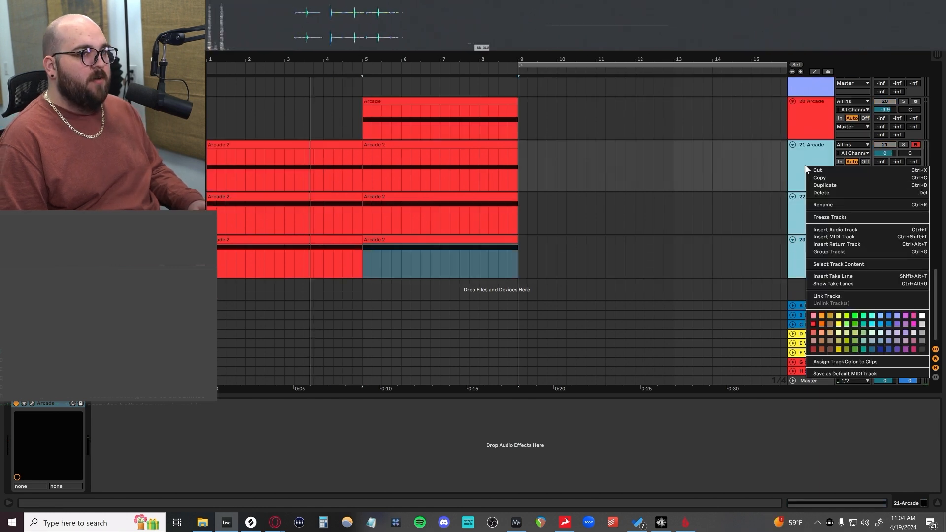
pyautogui.click(823, 218)
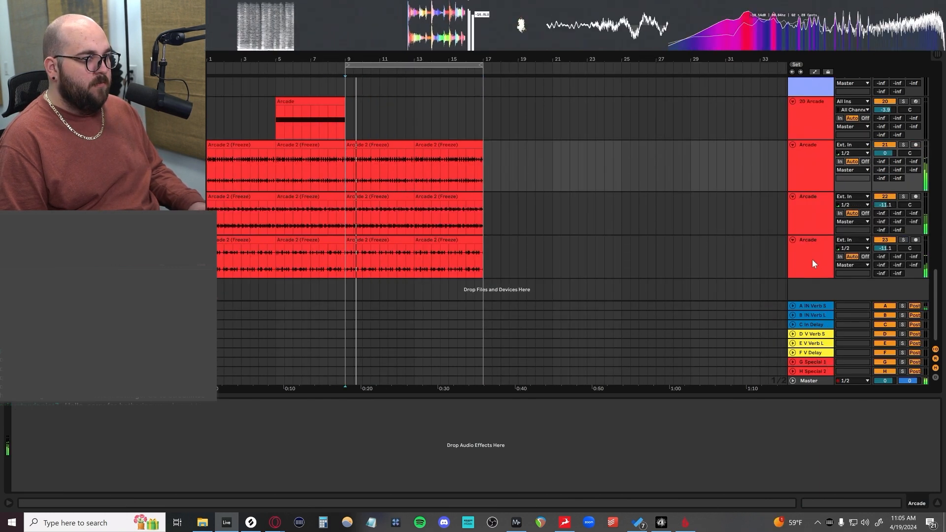
# Remove the frozen Arcade 2 clips between bars 9 and 17 and group the three frozen Arcade tracks
pyautogui.click(812, 259)
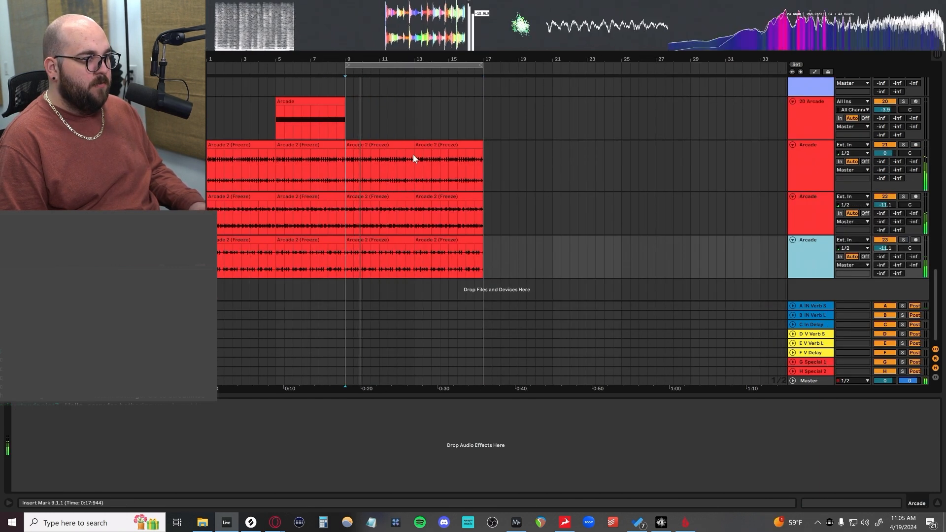
pyautogui.click(434, 148)
pyautogui.keyDown('shift'); pyautogui.click(378, 241); pyautogui.keyUp('shift')
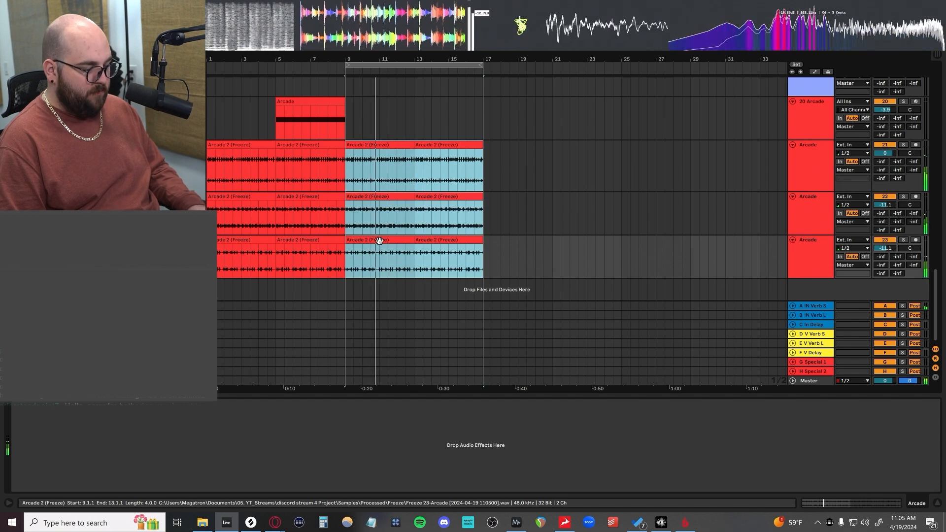
pyautogui.hotkey('ctrl', 'g')
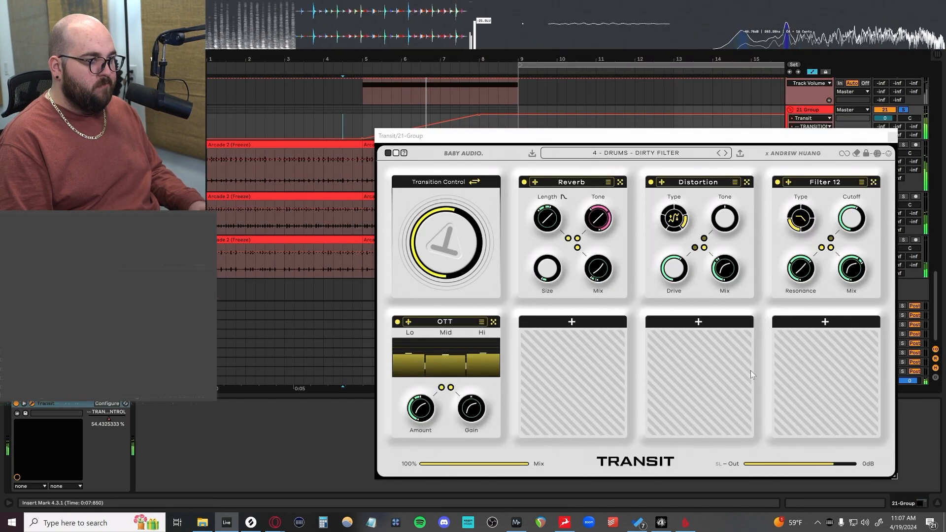
pyautogui.click(893, 137)
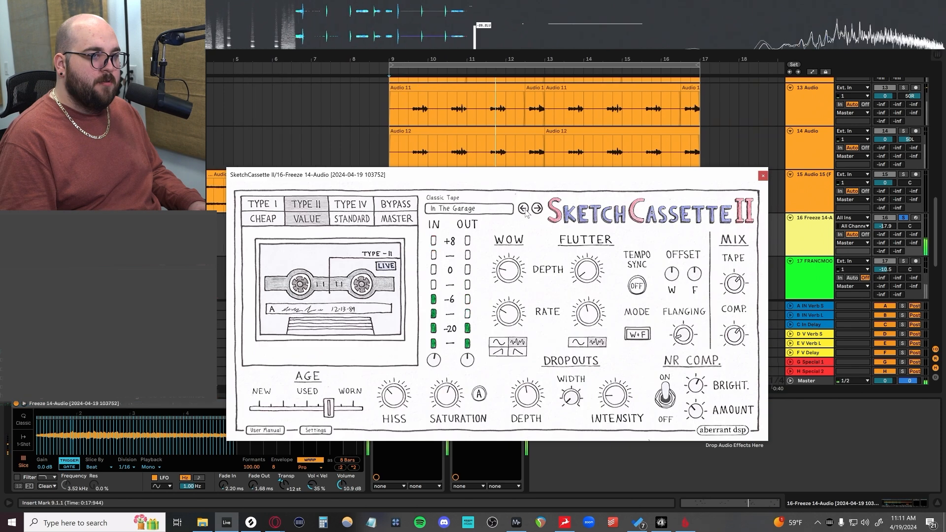
# Step through the SketchCassette II presets on track 16 and settle on Dusty Piano
pyautogui.click(523, 208)
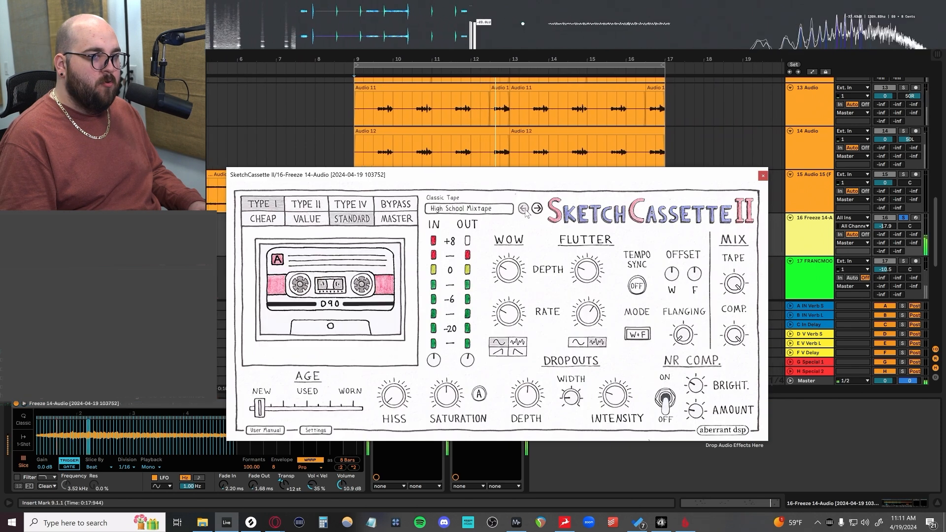
pyautogui.moveTo(495, 181)
pyautogui.mouseDown()
pyautogui.moveTo(486, 285)
pyautogui.moveTo(465, 313)
pyautogui.moveTo(484, 208)
pyautogui.mouseUp()
pyautogui.scroll(-3, 378, 161)
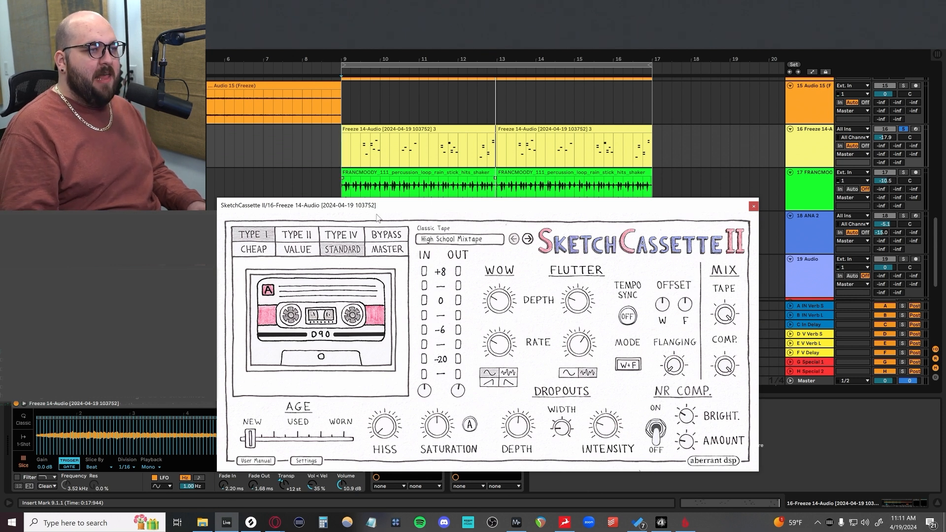
pyautogui.moveTo(378, 209); pyautogui.dragTo(377, 219)
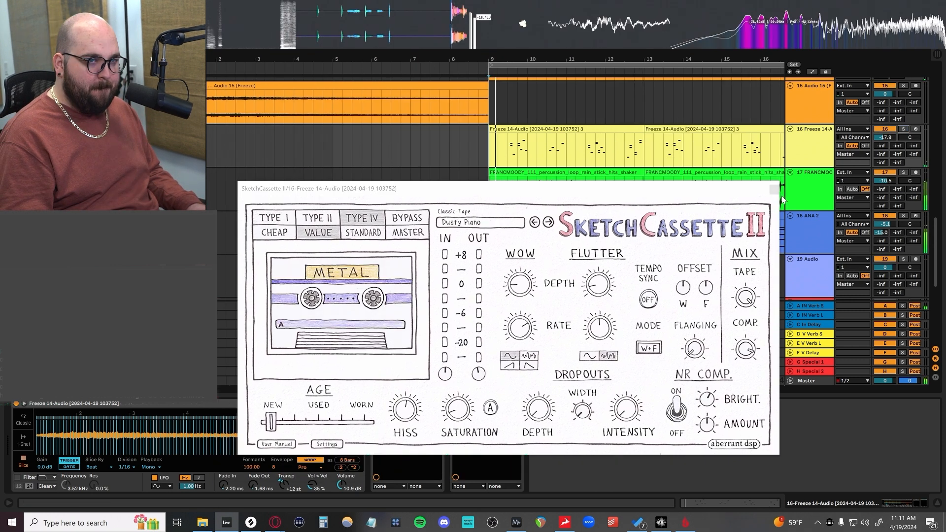
pyautogui.click(775, 190)
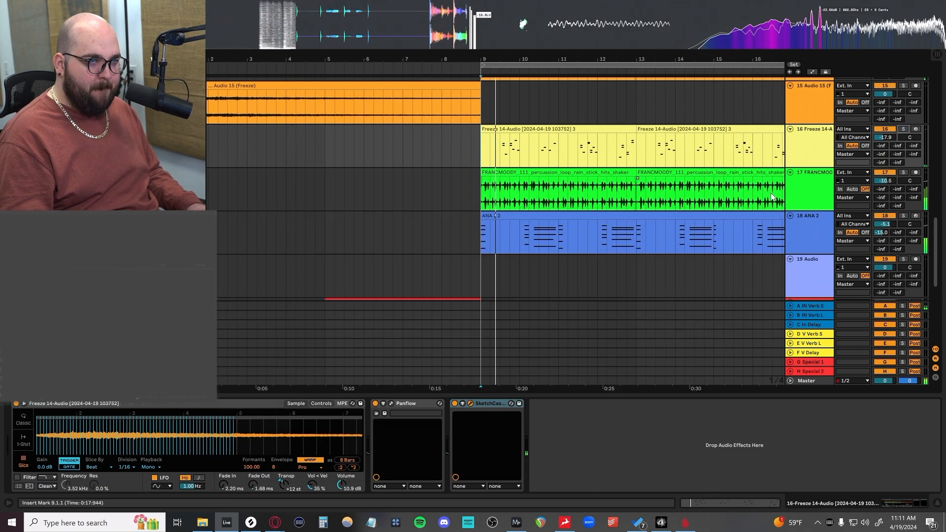
# On the Bass Slapper Stereo track, play Bass-Mint's Super Fat Bass preset and set its Strength to 66.7%
pyautogui.scroll(10, 437, 222)
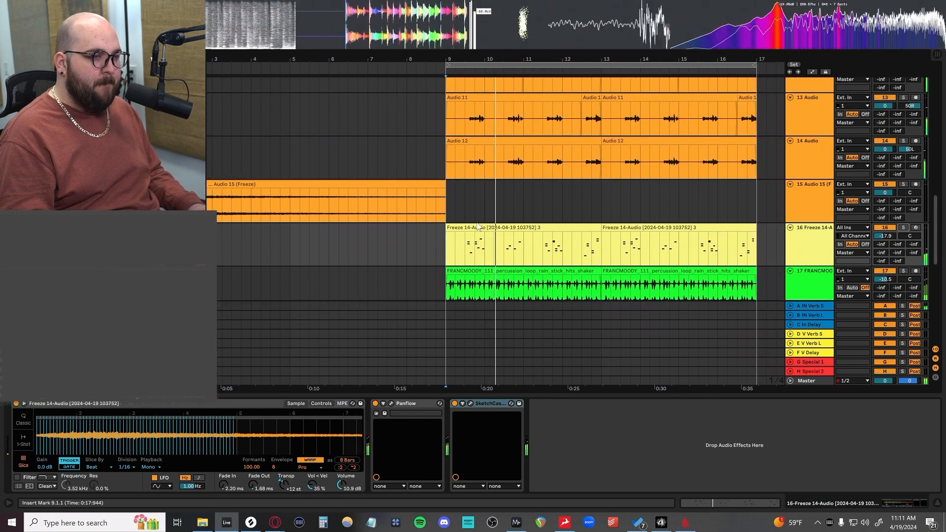
pyautogui.scroll(5, 476, 226)
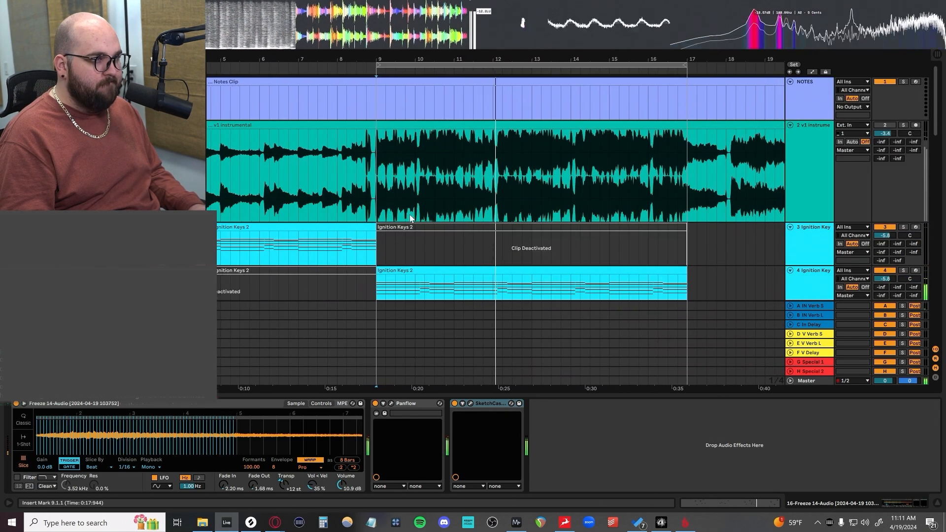
pyautogui.scroll(-4, 427, 199)
pyautogui.scroll(-3, 428, 201)
pyautogui.scroll(2, 428, 201)
pyautogui.click(903, 151)
pyautogui.click(819, 170)
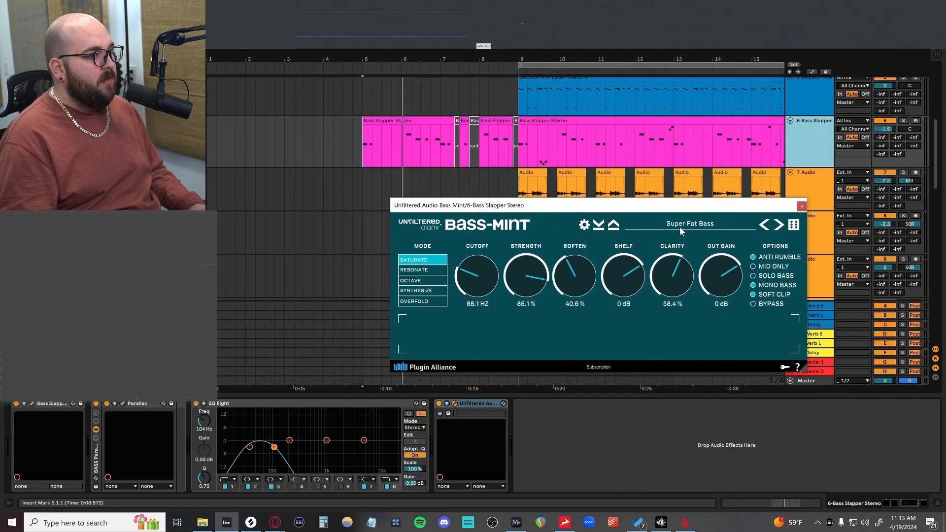
pyautogui.moveTo(670, 207); pyautogui.dragTo(633, 215)
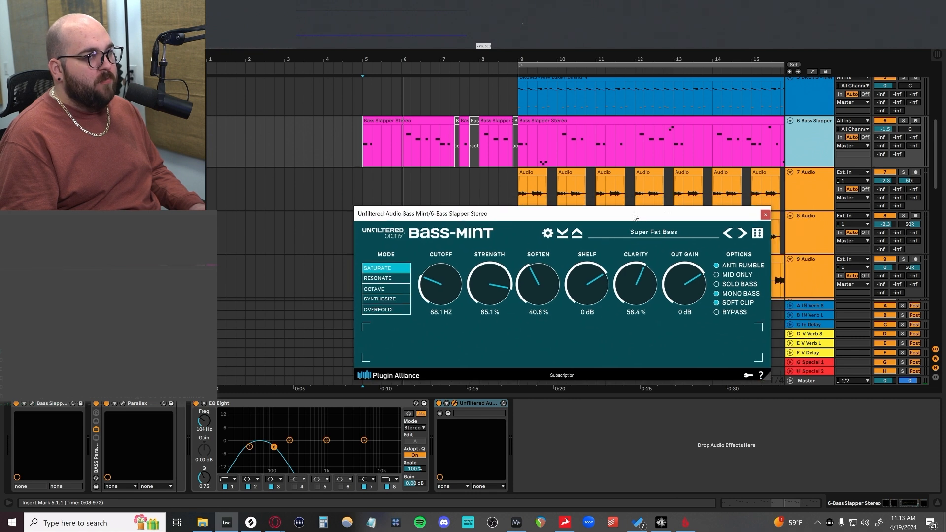
pyautogui.press('space')
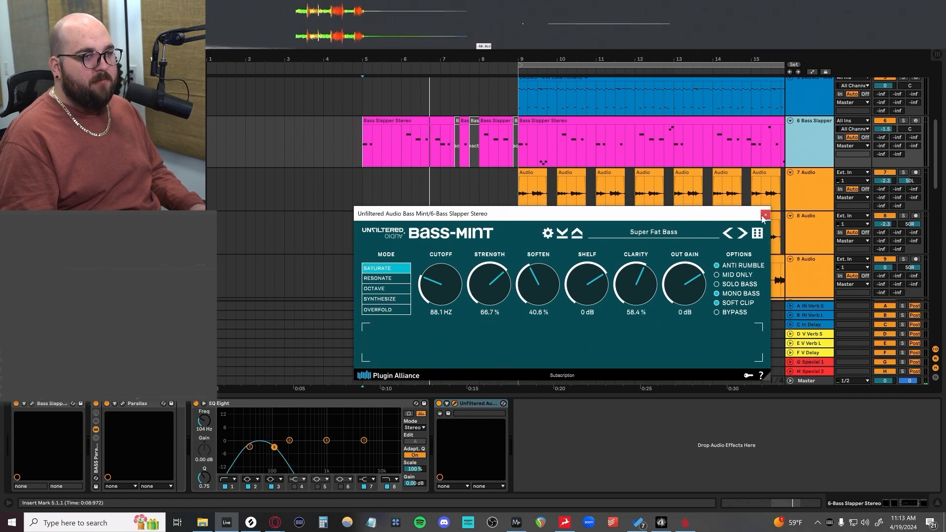
pyautogui.click(764, 215)
# Open PAZ Frequency on the Master track to examine the frequency balance of the mix
pyautogui.click(805, 383)
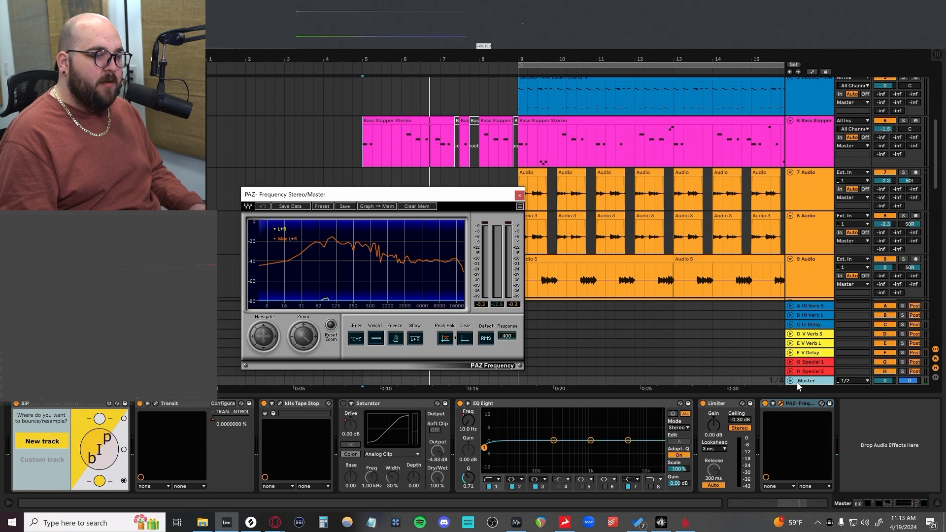
pyautogui.click(781, 404)
pyautogui.click(782, 404)
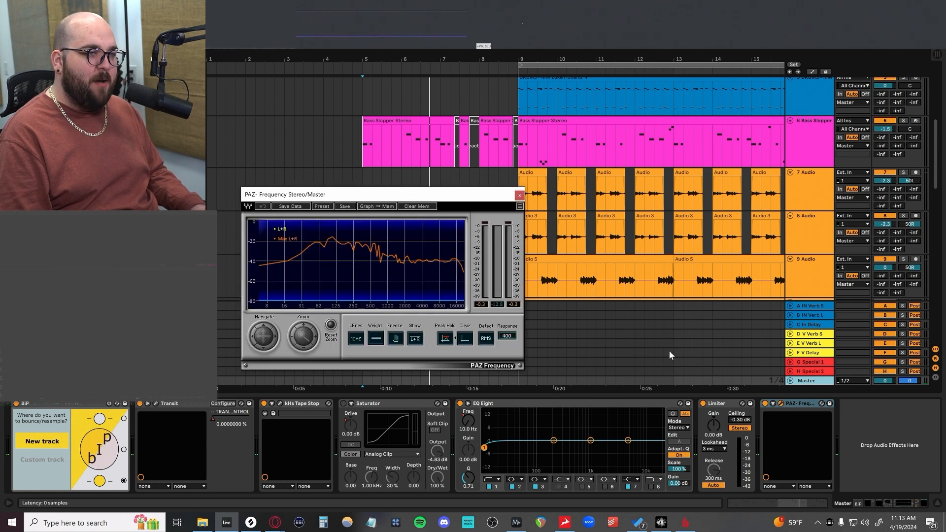
pyautogui.moveTo(418, 195); pyautogui.dragTo(528, 181)
pyautogui.moveTo(528, 181); pyautogui.dragTo(529, 198)
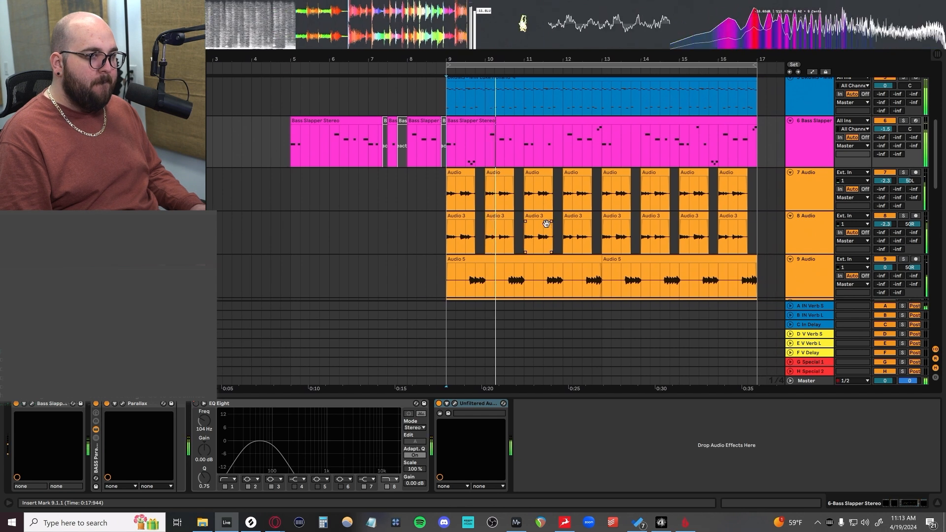
# Insert a new MIDI track directly below Arcade track 20
pyautogui.scroll(3, 545, 227)
pyautogui.scroll(3, 545, 221)
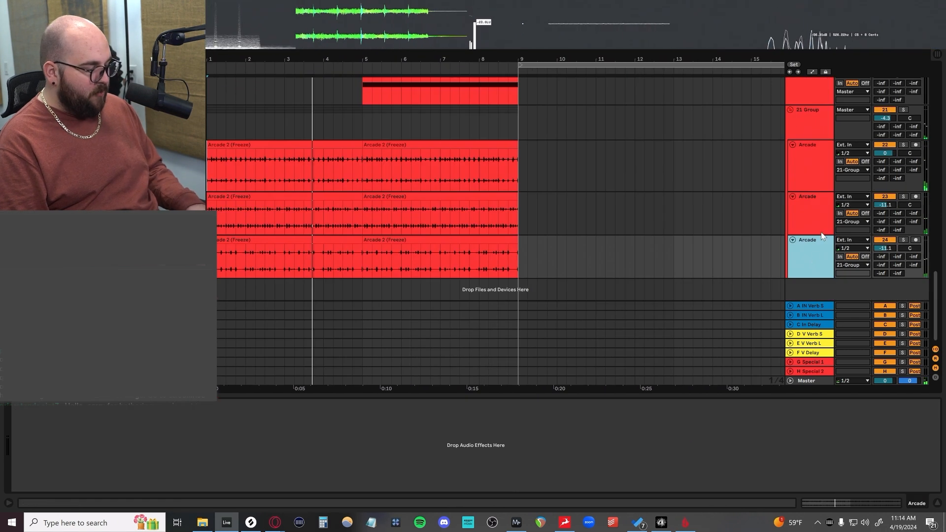
pyautogui.scroll(3, 805, 151)
pyautogui.click(805, 156)
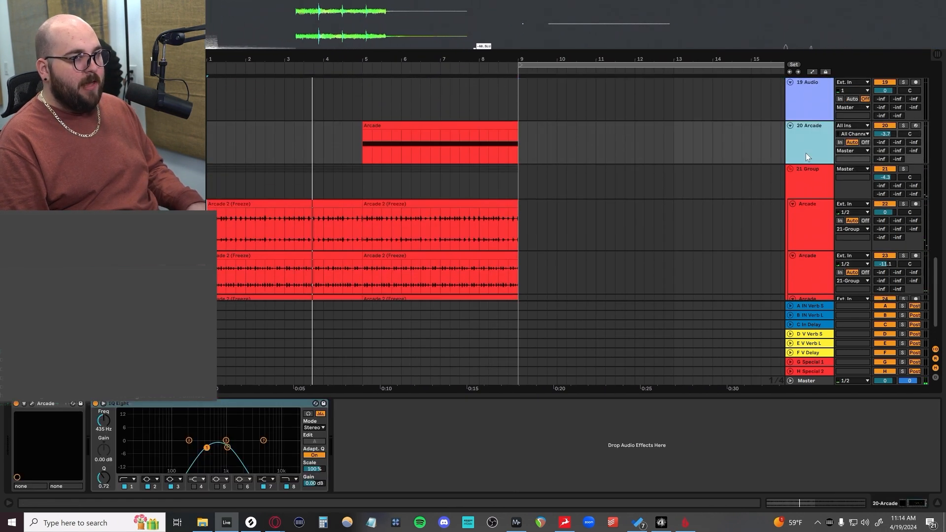
pyautogui.hotkey('ctrl', 'shift', 't')
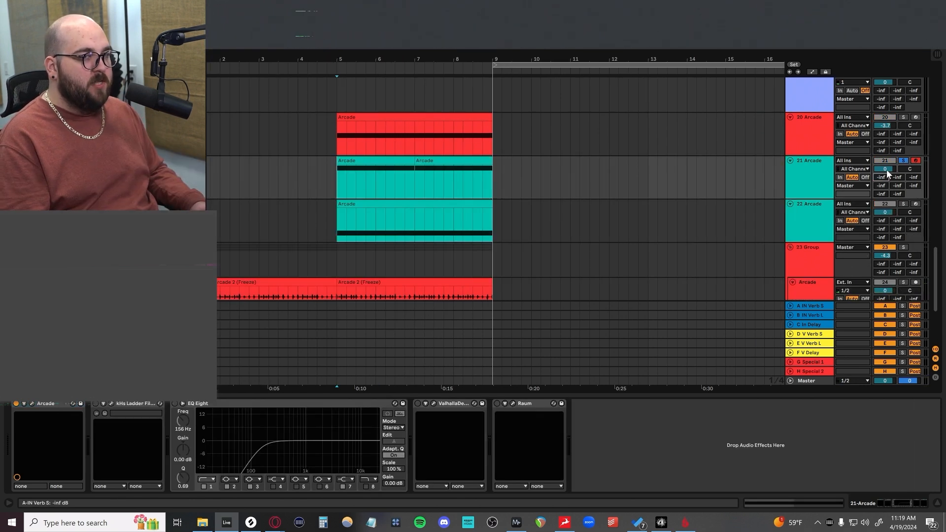
# Play Arcade track 21 and enable its kHs Ladder Filter and EQ Eight effects
pyautogui.press('space')
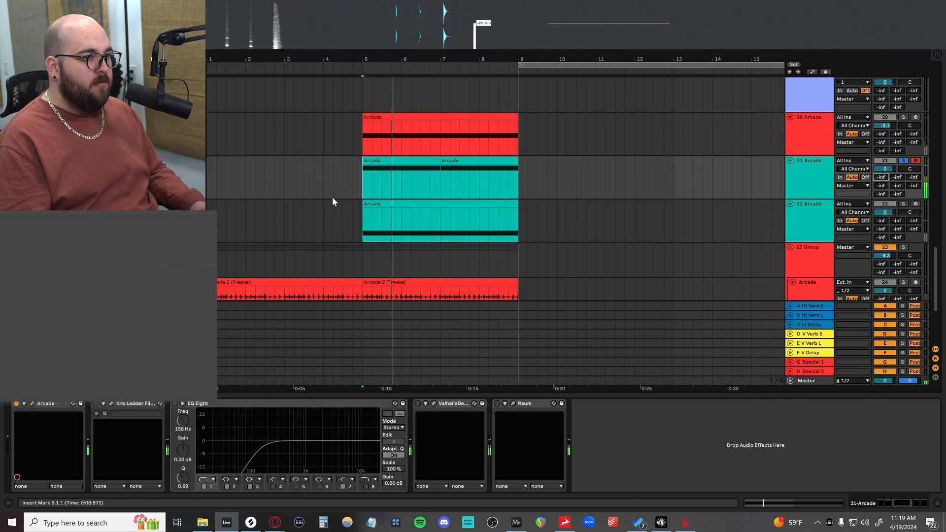
pyautogui.click(108, 401)
pyautogui.click(96, 403)
pyautogui.moveTo(375, 169); pyautogui.dragTo(523, 168)
pyautogui.click(184, 409)
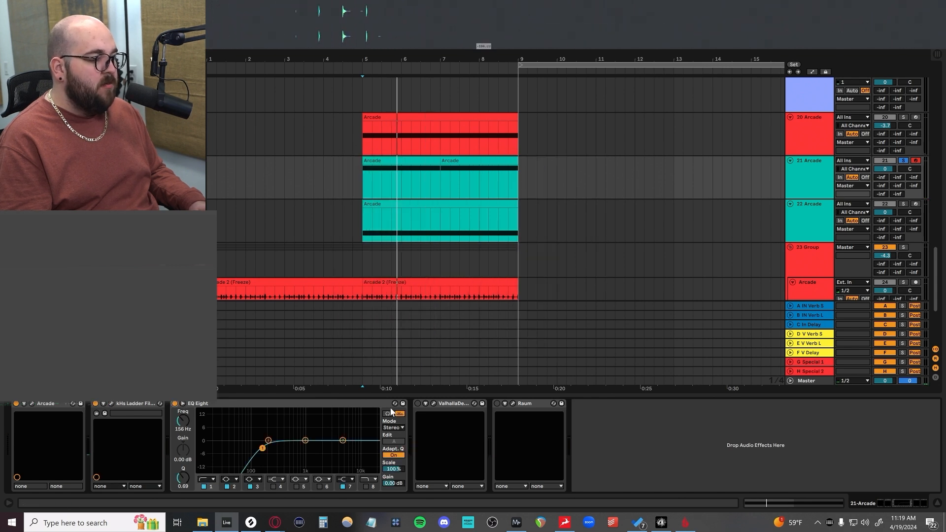
# Enable and open ValhallaDelay and Raum on Arcade track 21 and play the result
pyautogui.click(433, 403)
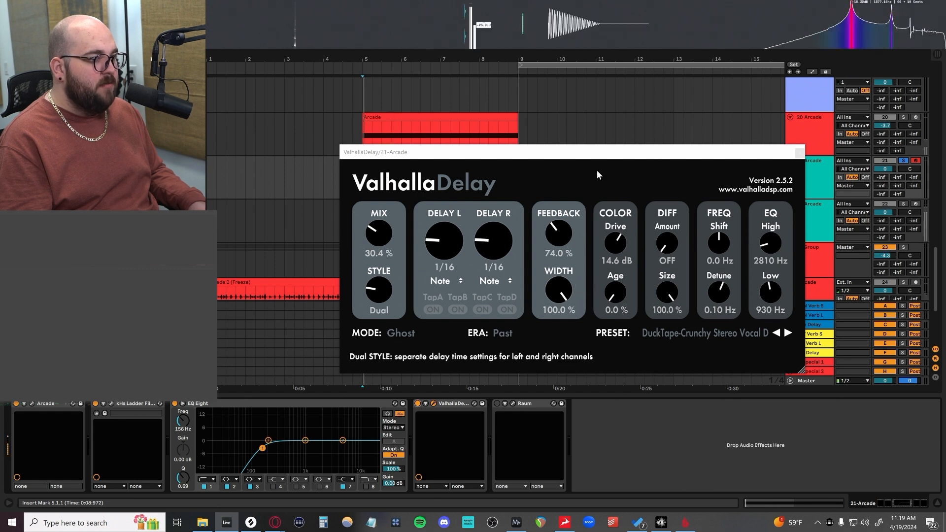
pyautogui.click(513, 403)
pyautogui.moveTo(600, 121); pyautogui.dragTo(482, 161)
pyautogui.press('space')
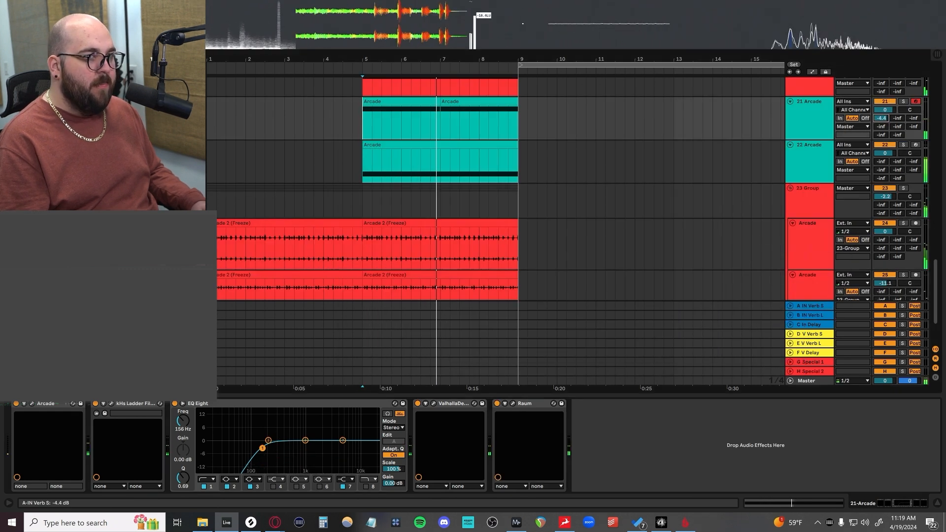
# Play the lead-in from bar 5 to hear Arcade tracks 21 and 22 with all the other layers
pyautogui.scroll(2, 371, 179)
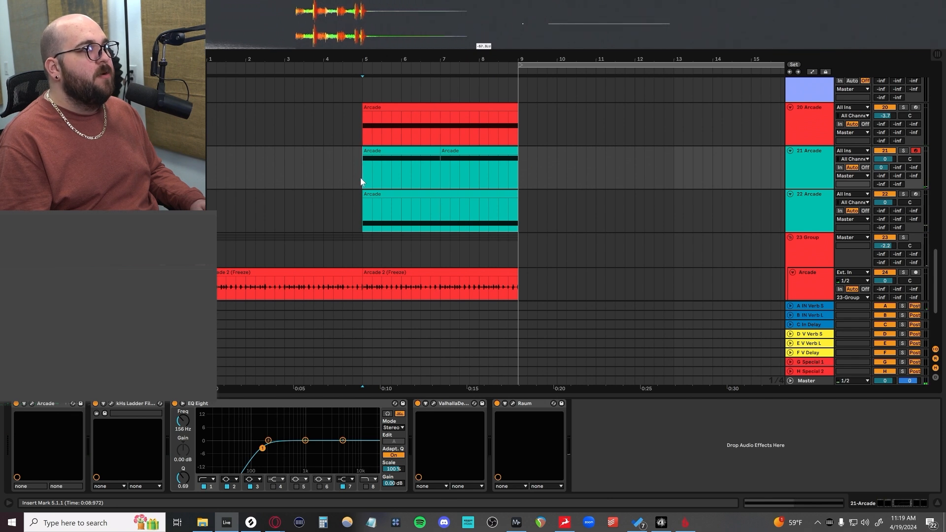
pyautogui.scroll(10, 521, 259)
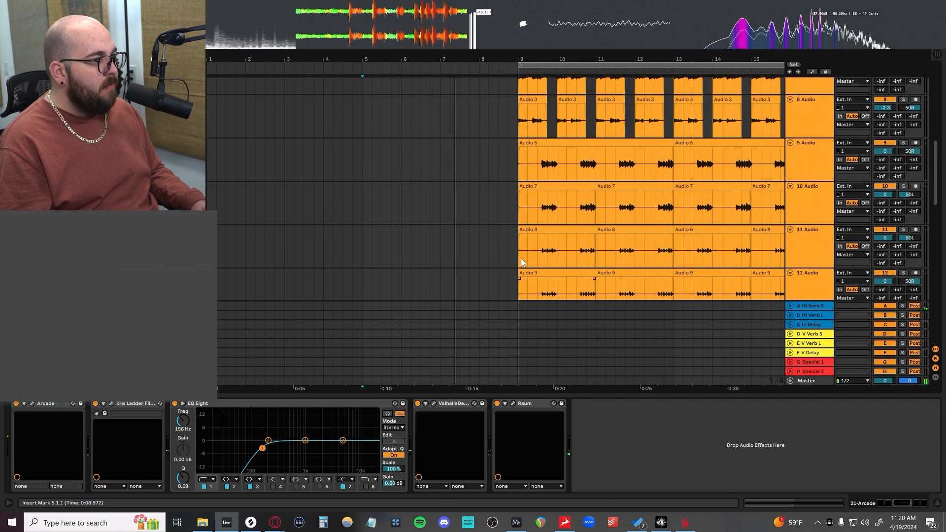
pyautogui.scroll(-7, 521, 259)
pyautogui.scroll(-4, 521, 258)
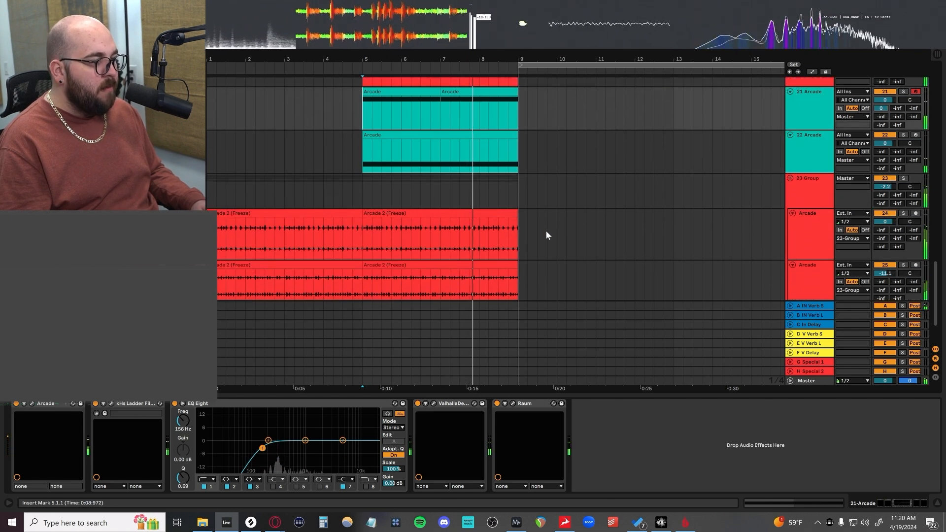
# Solo Arcade track 22 and play it from bar 5
pyautogui.click(809, 157)
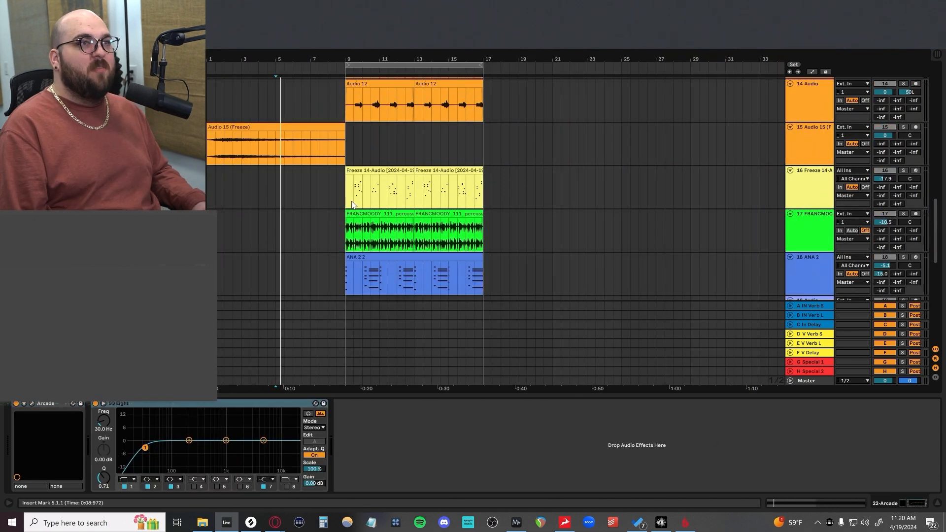
pyautogui.scroll(-2, 351, 202)
pyautogui.scroll(-2, 351, 201)
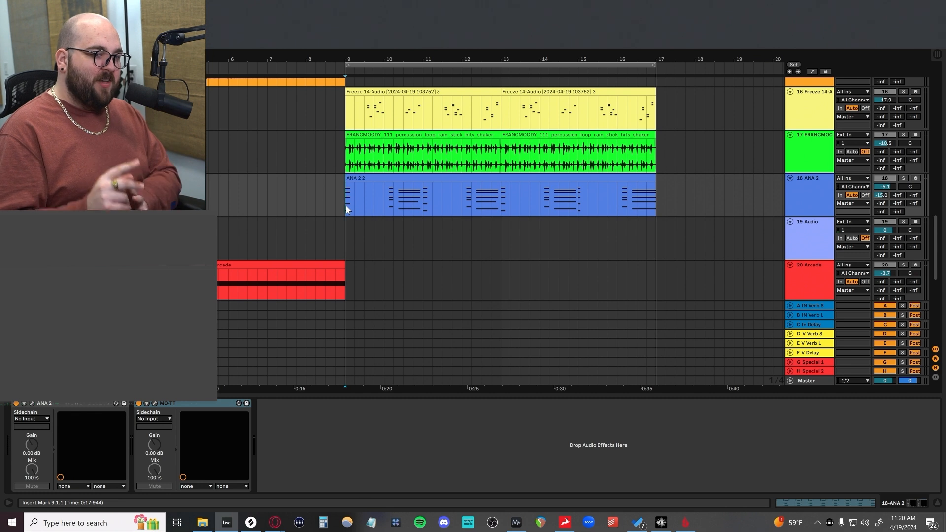
pyautogui.scroll(-5, 341, 202)
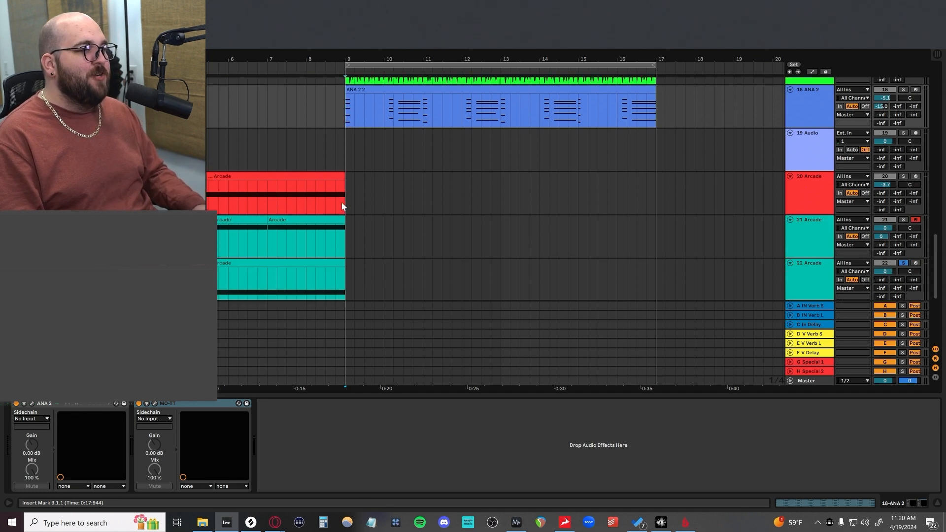
pyautogui.hscroll(2, 338, 200)
pyautogui.hscroll(-6, 350, 205)
pyautogui.click(366, 212)
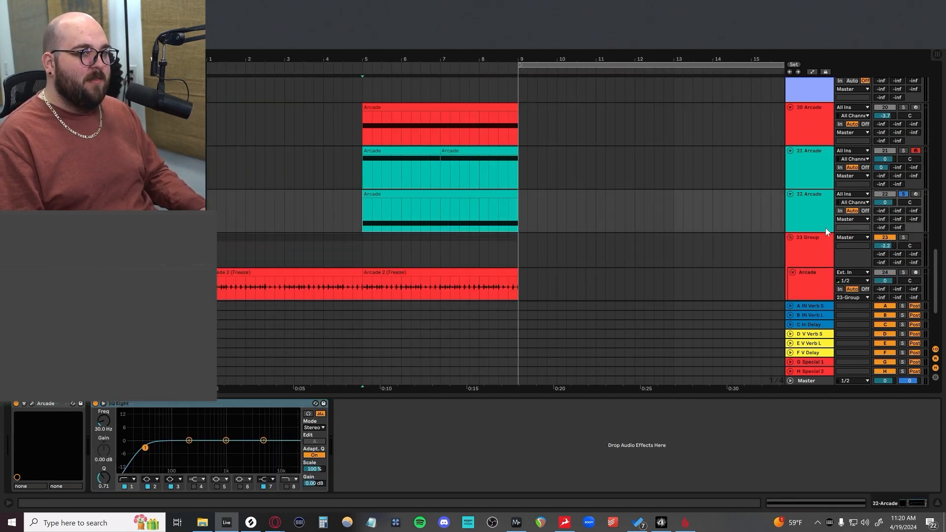
pyautogui.press('space')
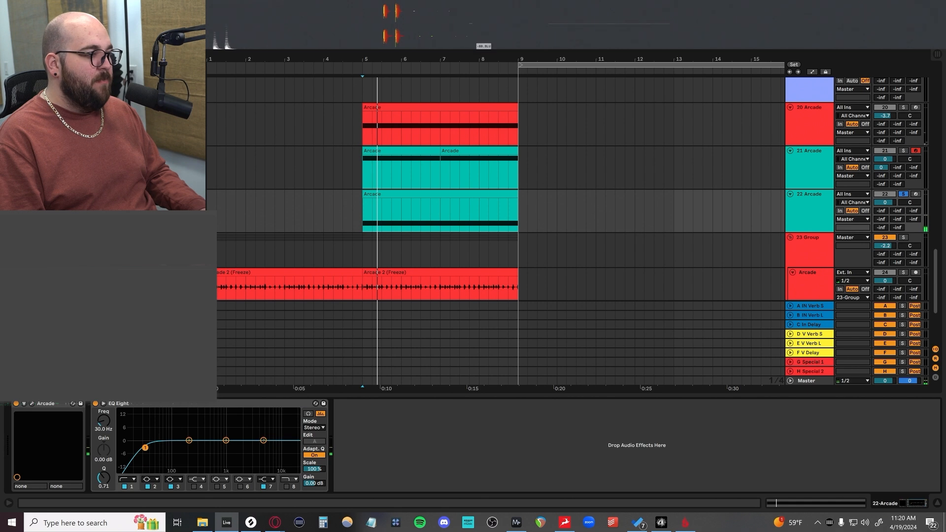
# Set Arcade track 22's EQ Eight low cut to 88 Hz and high cut to about 272 Hz, and its IN Verb S send to -28.0 dB
pyautogui.moveTo(156, 448); pyautogui.dragTo(191, 449)
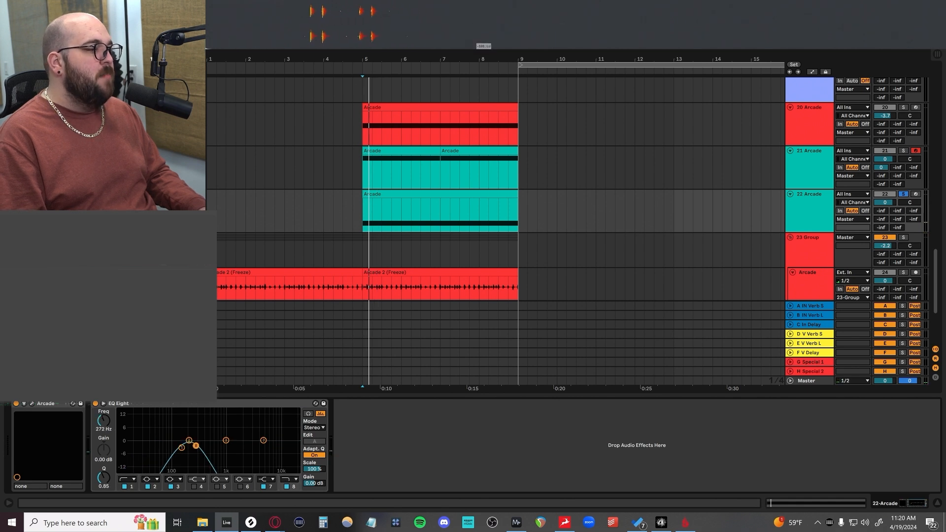
pyautogui.moveTo(180, 447); pyautogui.dragTo(175, 447)
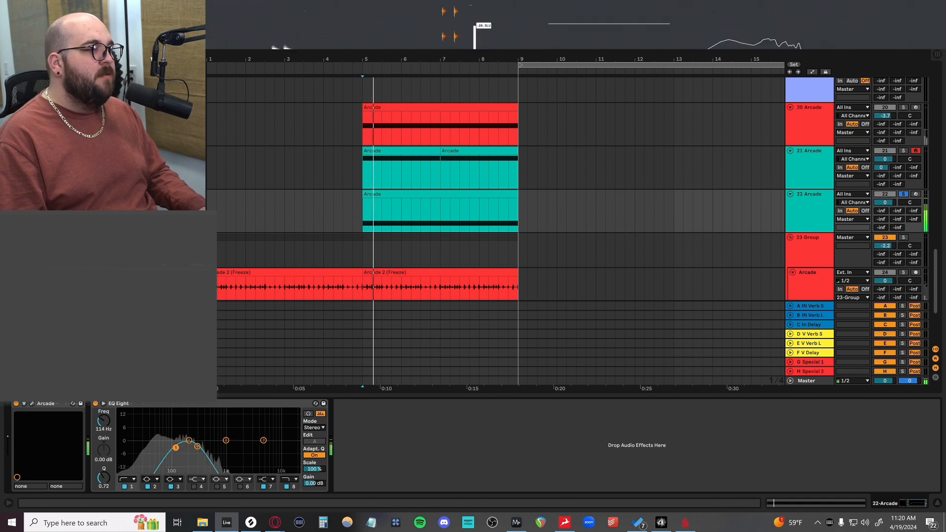
pyautogui.press('space')
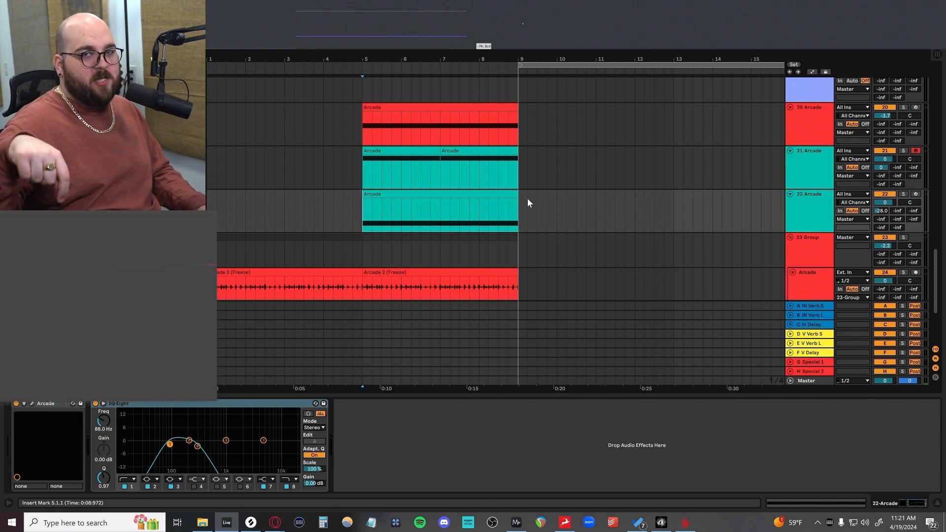
# Play the full mix from bar 5 through the transition into bar 9
pyautogui.press('space')
pyautogui.scroll(10, 506, 229)
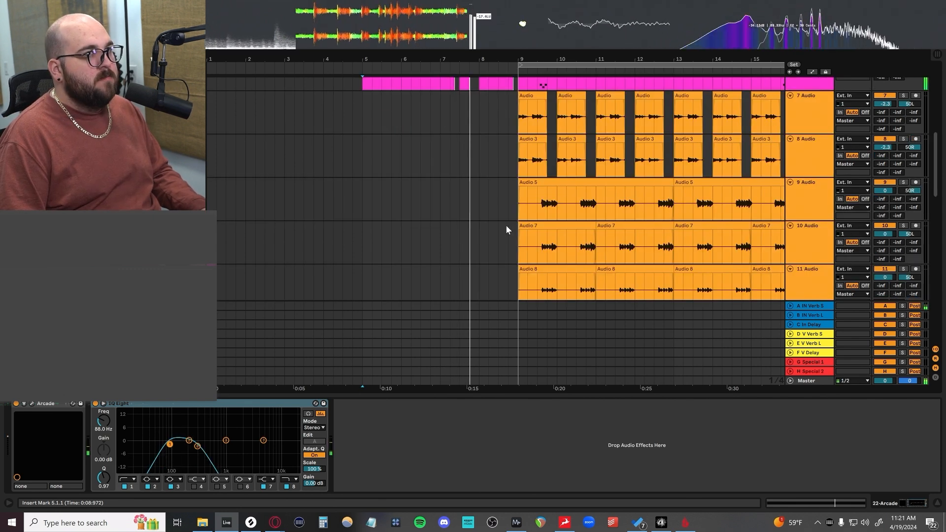
pyautogui.scroll(-1, 418, 218)
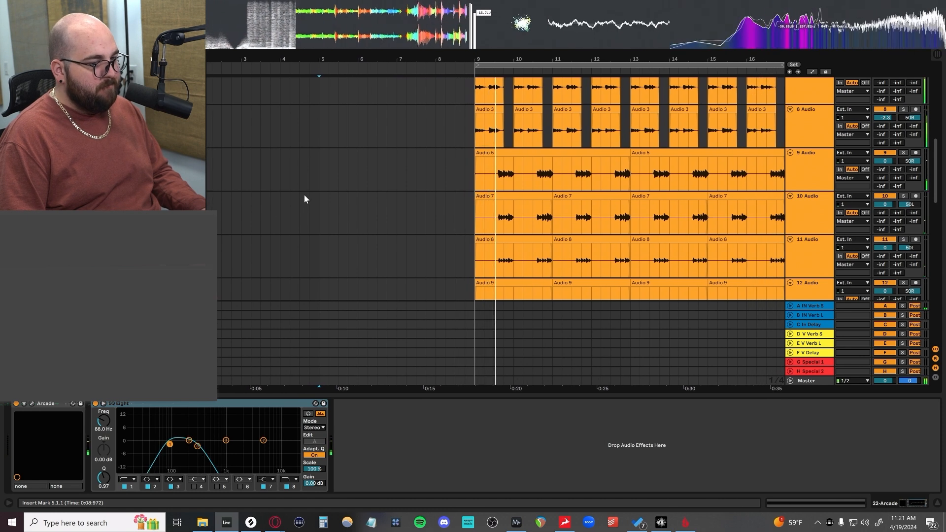
pyautogui.press('space')
# Solo the v1 instrumental track and play it from bar 1 as a comparison
pyautogui.scroll(8, 303, 199)
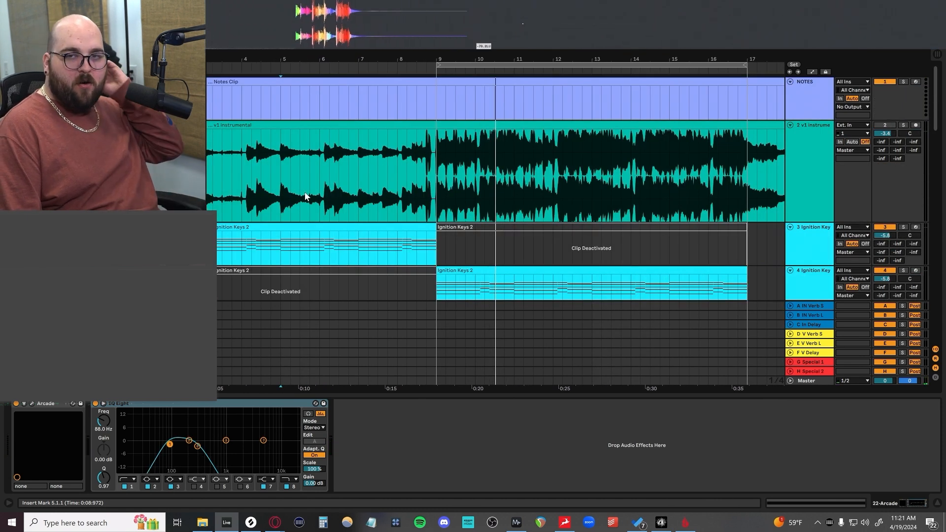
pyautogui.hscroll(-3, 305, 197)
pyautogui.click(207, 188)
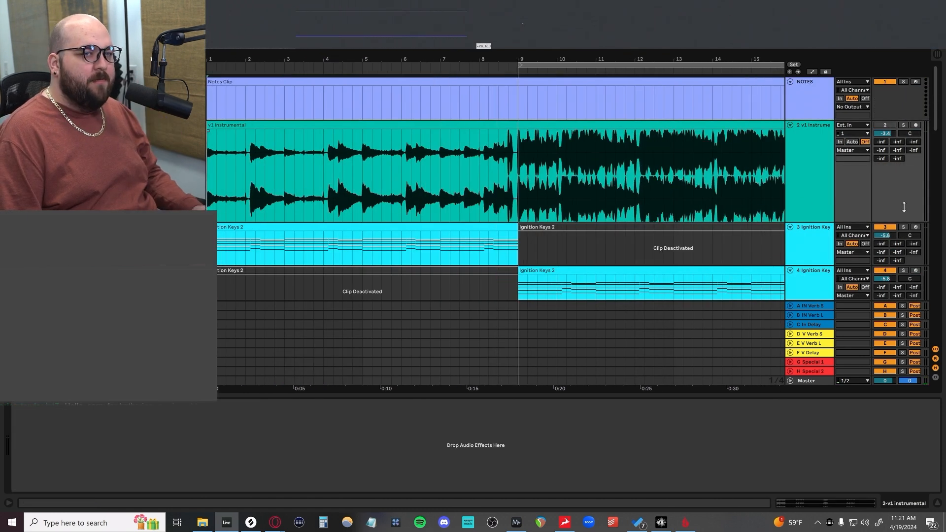
pyautogui.click(902, 125)
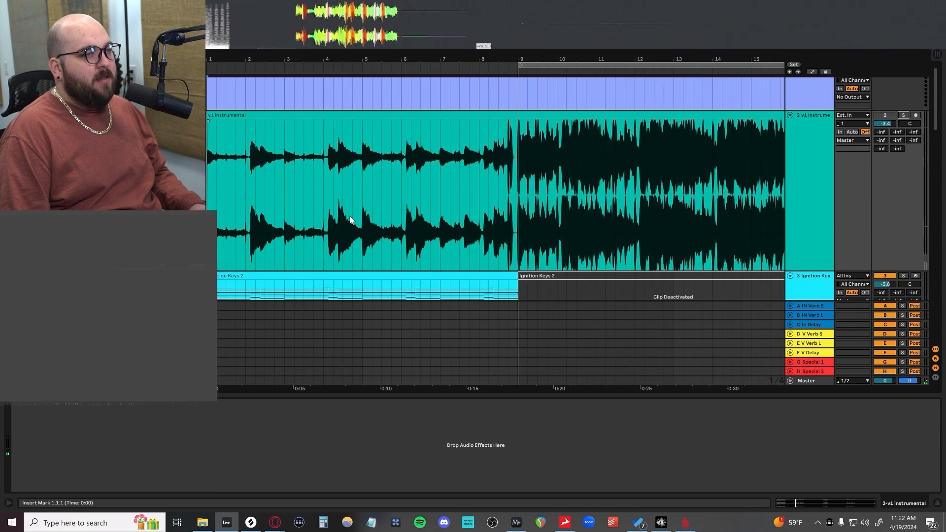
pyautogui.hscroll(2, 335, 222)
pyautogui.hscroll(-3, 308, 225)
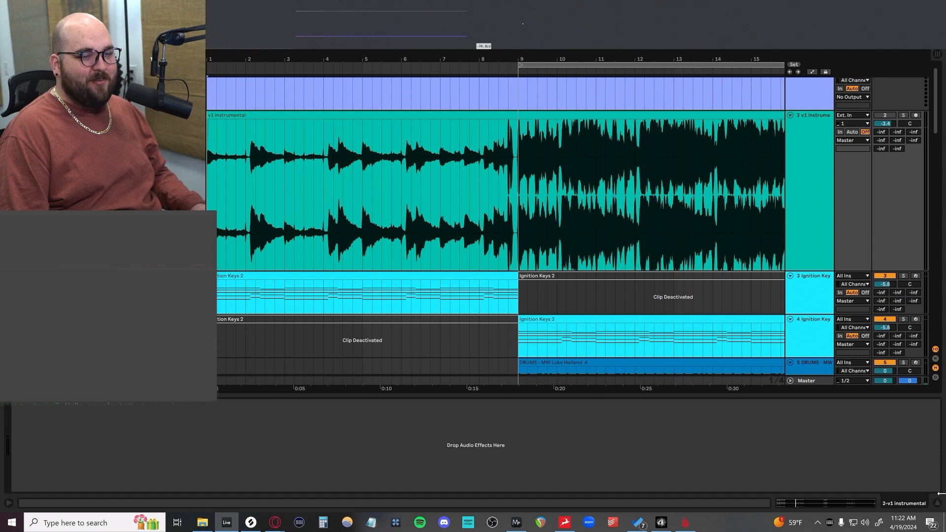
# Hide the device view, fold the v1 instrumental track and start playing the new arrangement from bar 1
pyautogui.click(937, 502)
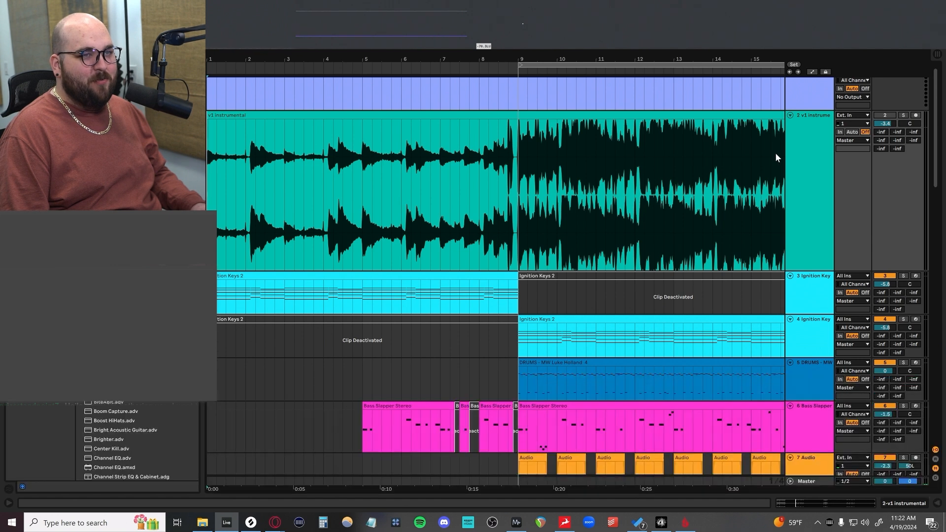
pyautogui.click(790, 115)
pyautogui.click(208, 152)
pyautogui.press('space')
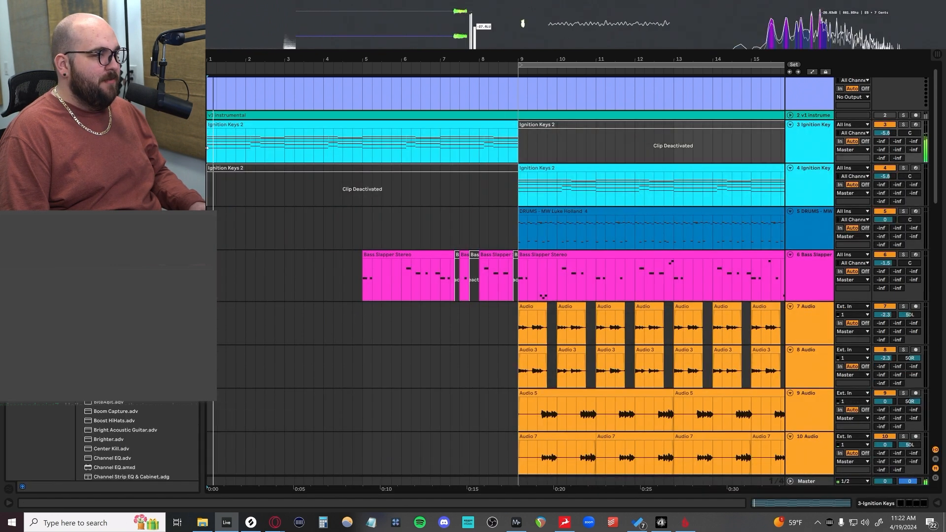
# Follow the playback up close from bar 1 past bar 9, examining the keys, bass, Arcade, drum and audio tracks
pyautogui.scroll(5, 213, 150)
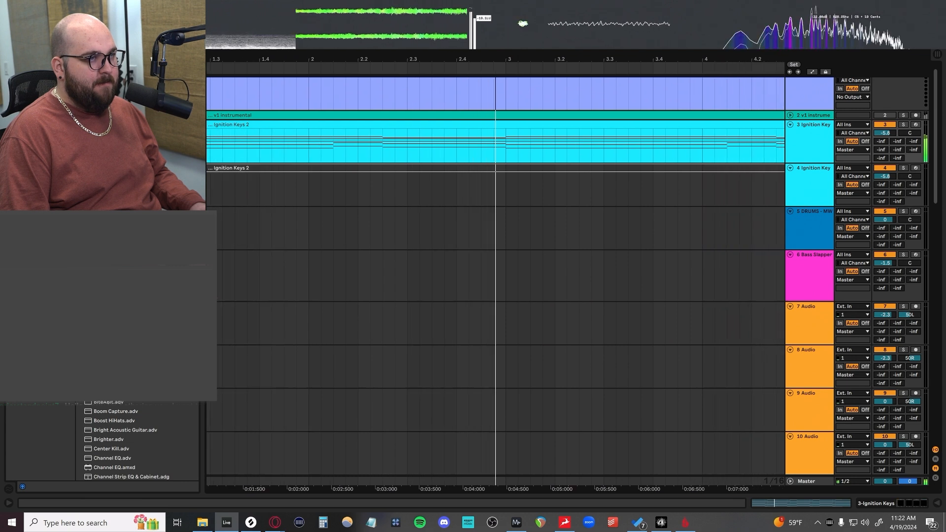
pyautogui.scroll(-2, 215, 156)
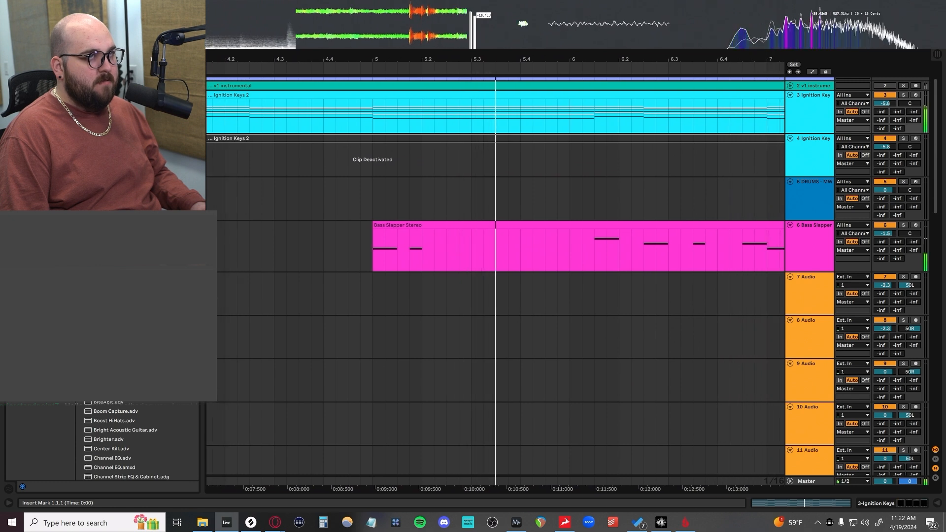
pyautogui.scroll(-15, 496, 276)
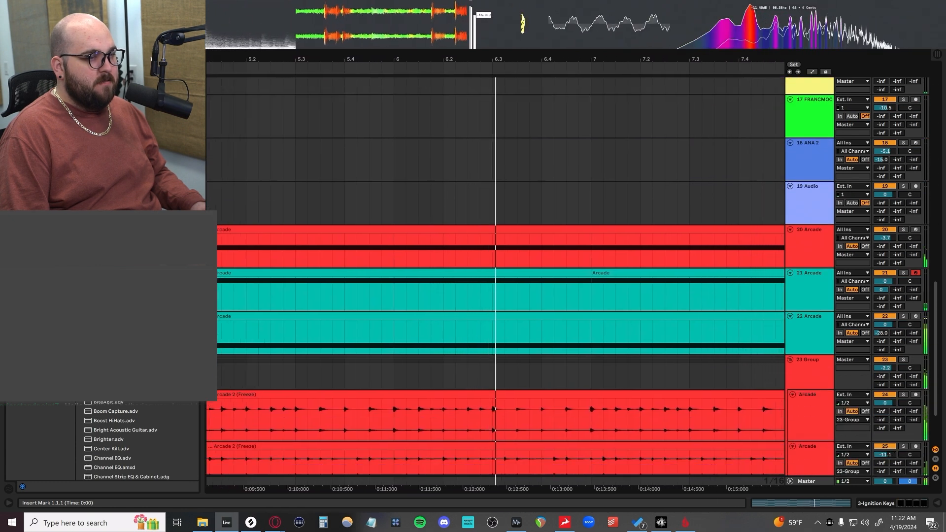
pyautogui.scroll(-3, 495, 276)
pyautogui.scroll(2, 495, 276)
pyautogui.scroll(1, 495, 275)
pyautogui.scroll(6, 495, 275)
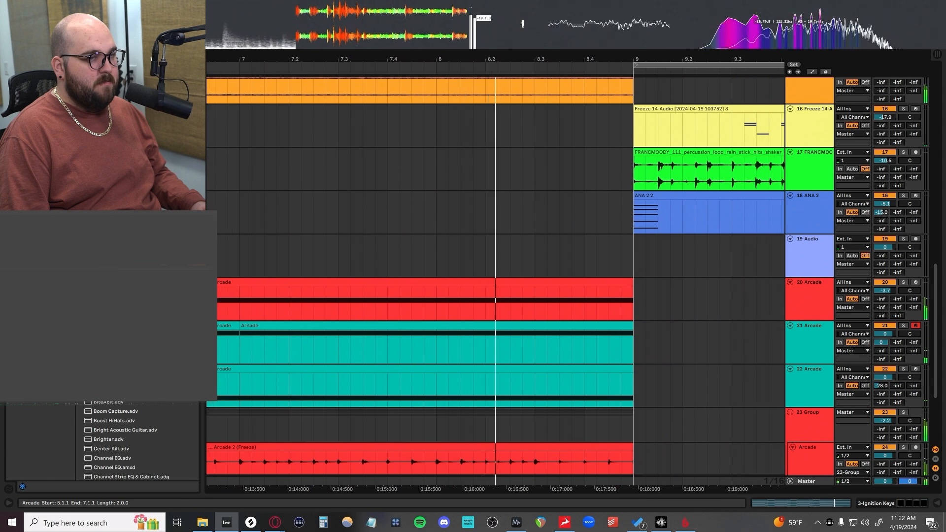
pyautogui.scroll(5, 495, 276)
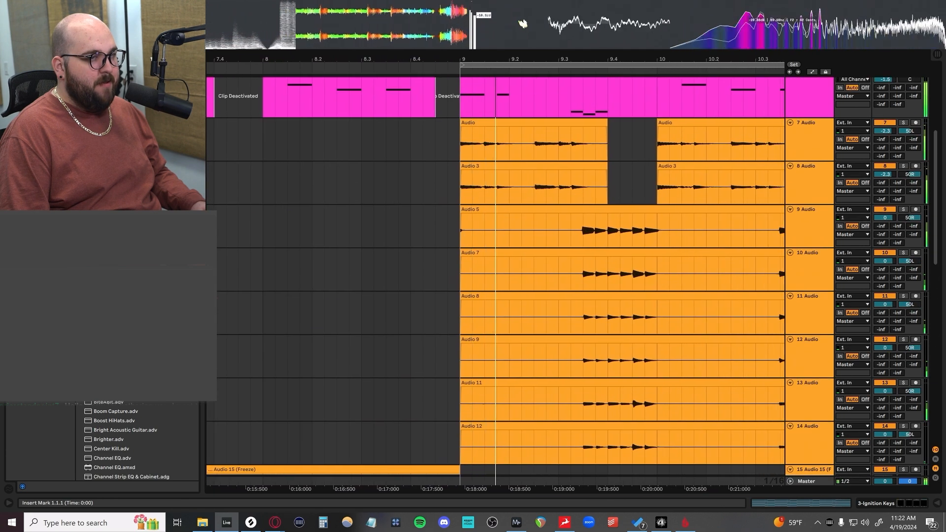
pyautogui.scroll(5, 495, 276)
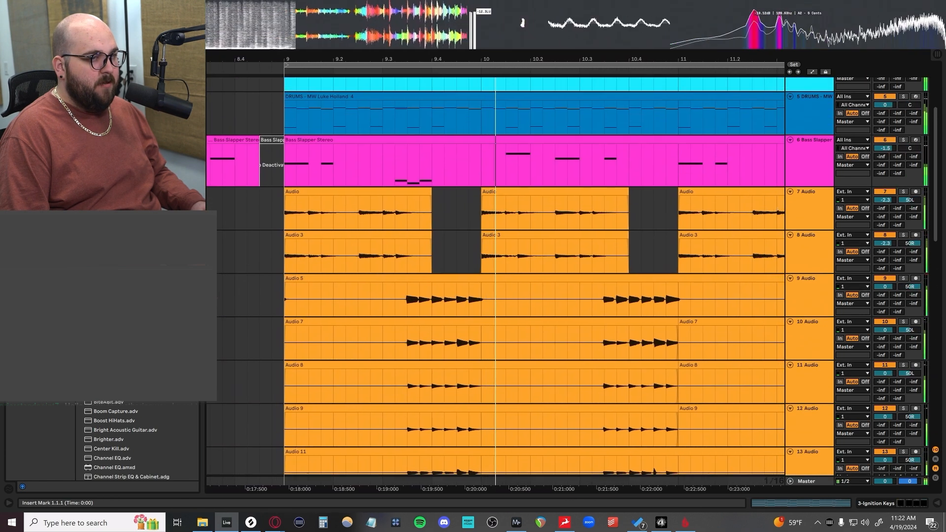